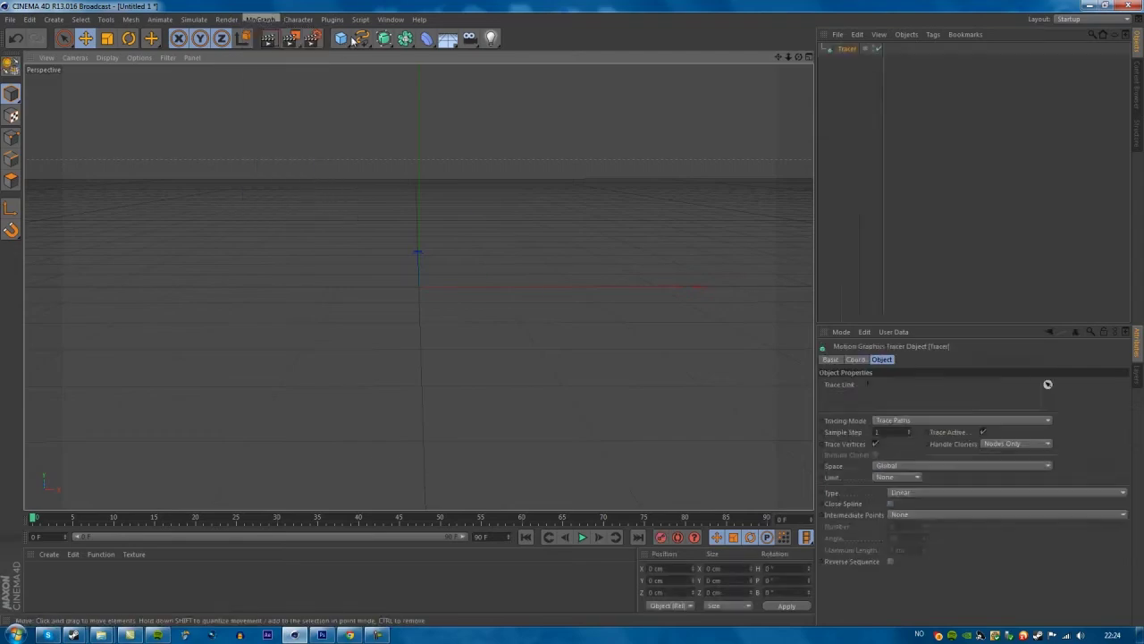
Step: Try several fonts on the Kristoffer MoText and settle on a blocky sports display font
click(1006, 455)
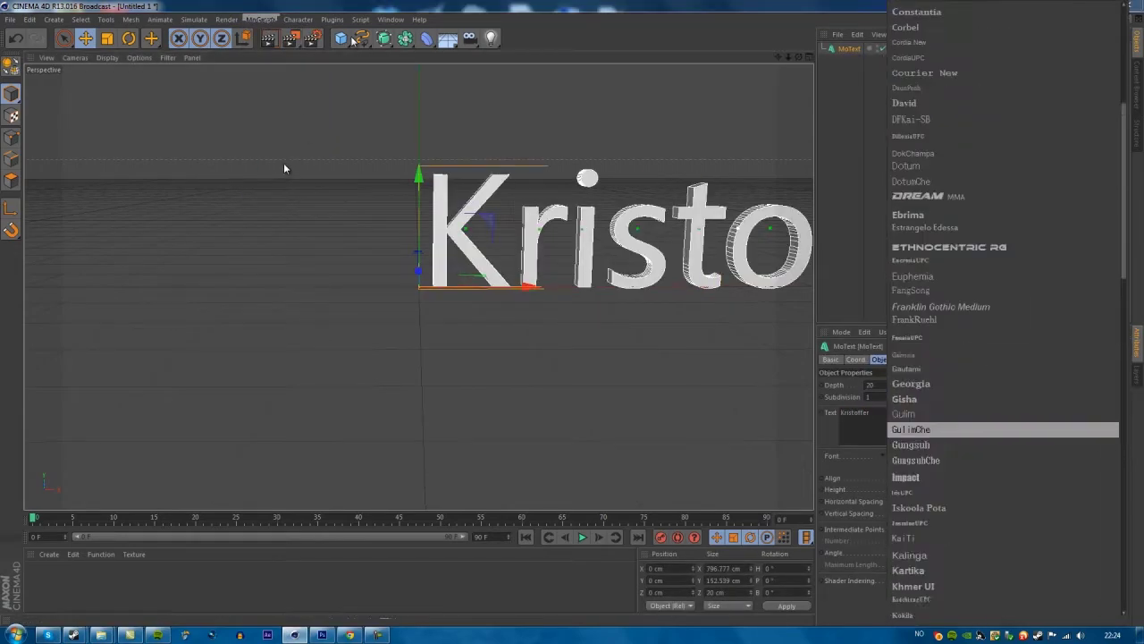
click(929, 426)
click(1006, 455)
click(912, 153)
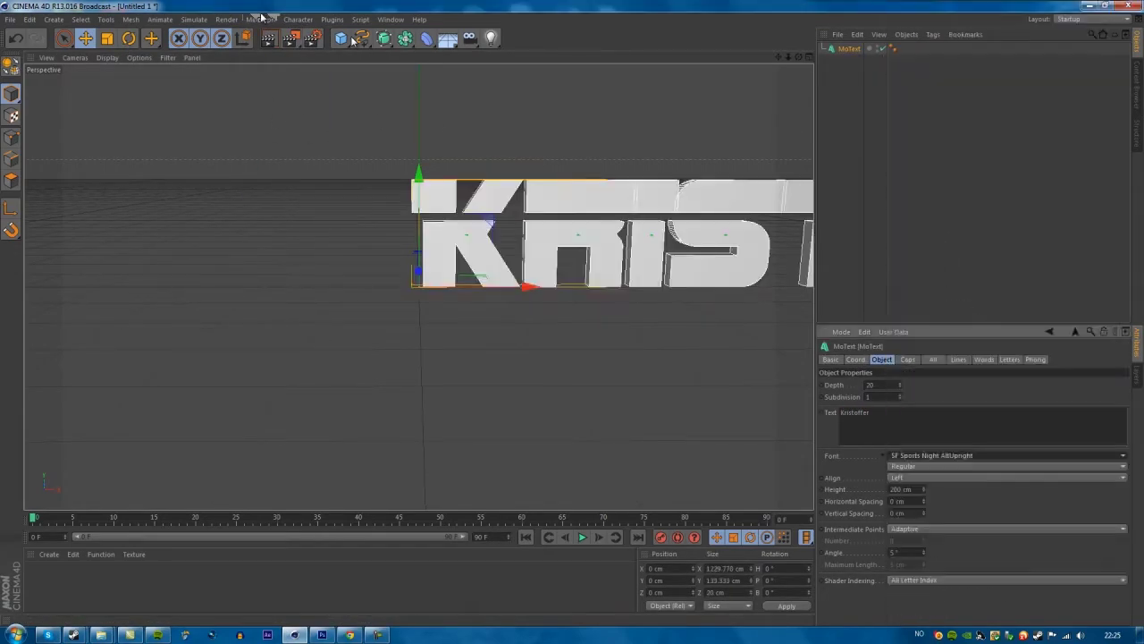
scroll(306, 149, down, 2)
click(1006, 455)
click(921, 493)
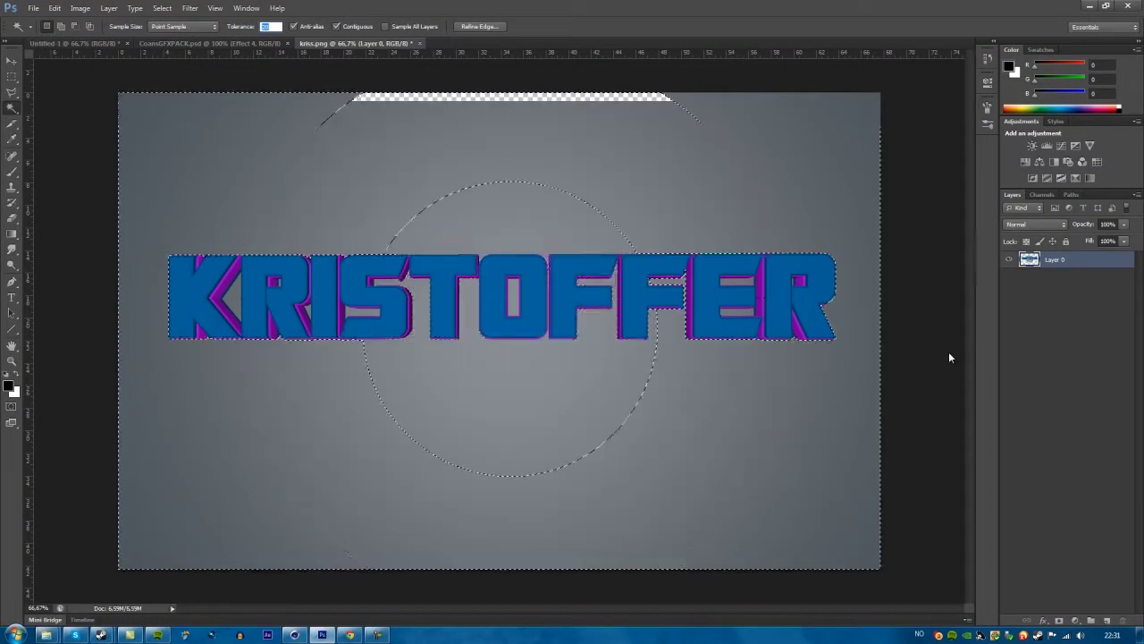
Step: Delete KRISTOFFER's grey background, raise it higher, and move Keybe to the top of the layer stack
key(Delete)
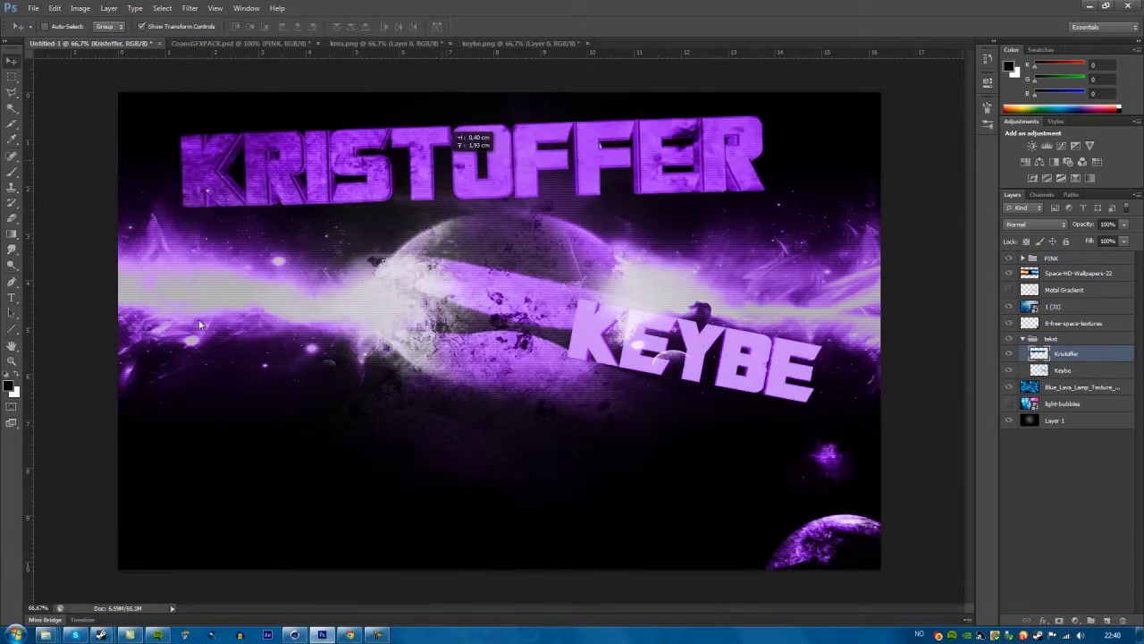
mouse_move(497, 459)
mouse_down()
mouse_move(490, 270)
mouse_move(540, 190)
mouse_up()
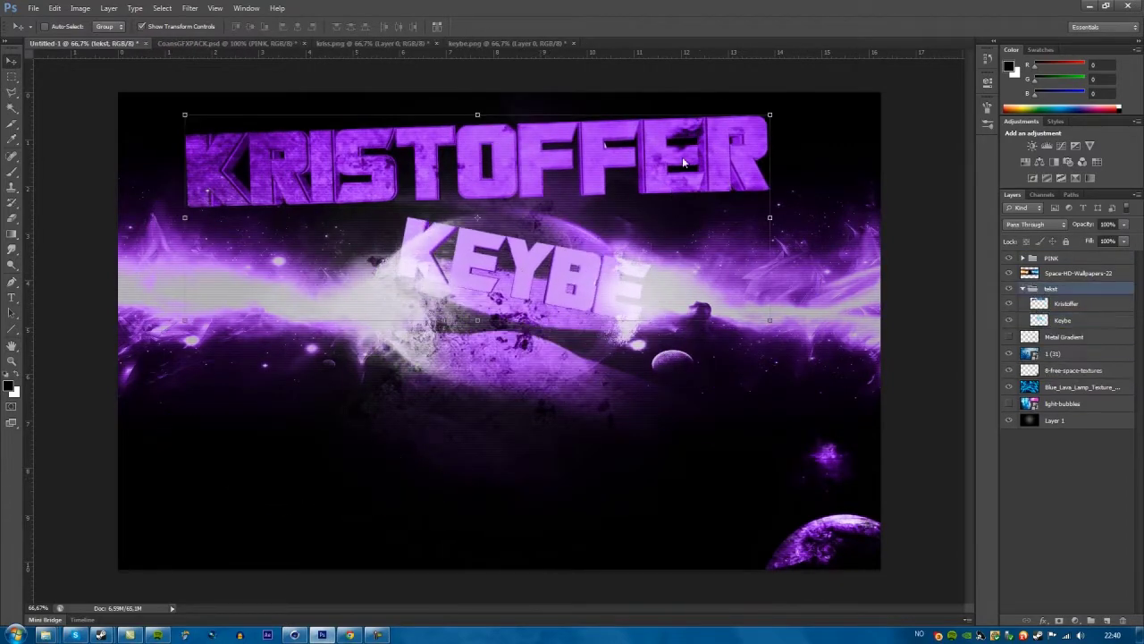
key(ctrl+])
key(ctrl+])
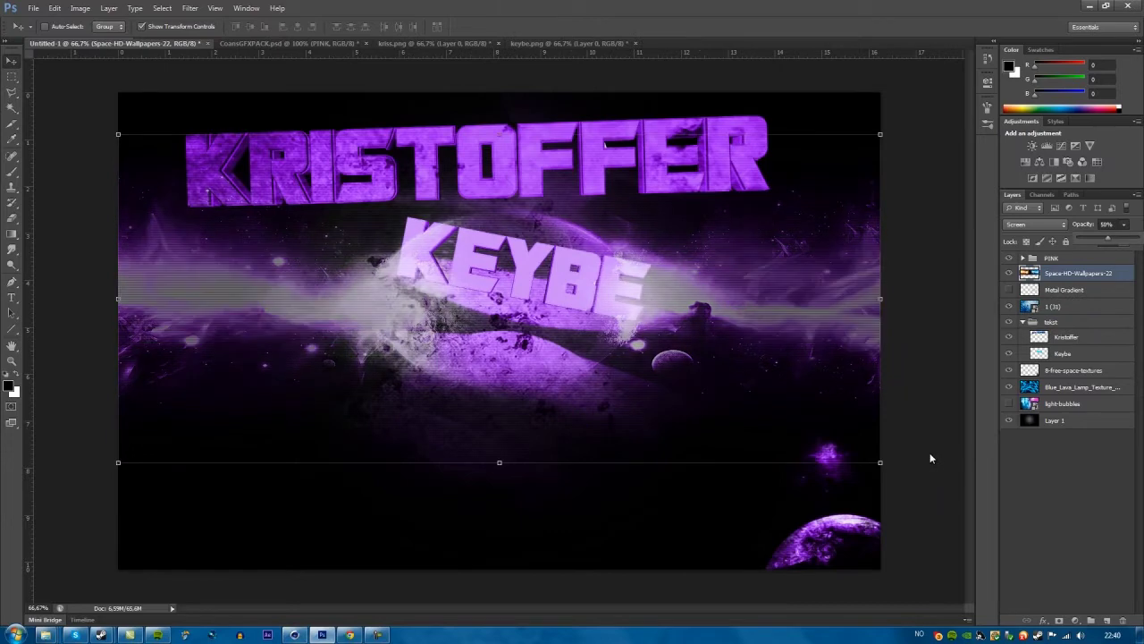
key(ctrl+])
key(ctrl+])
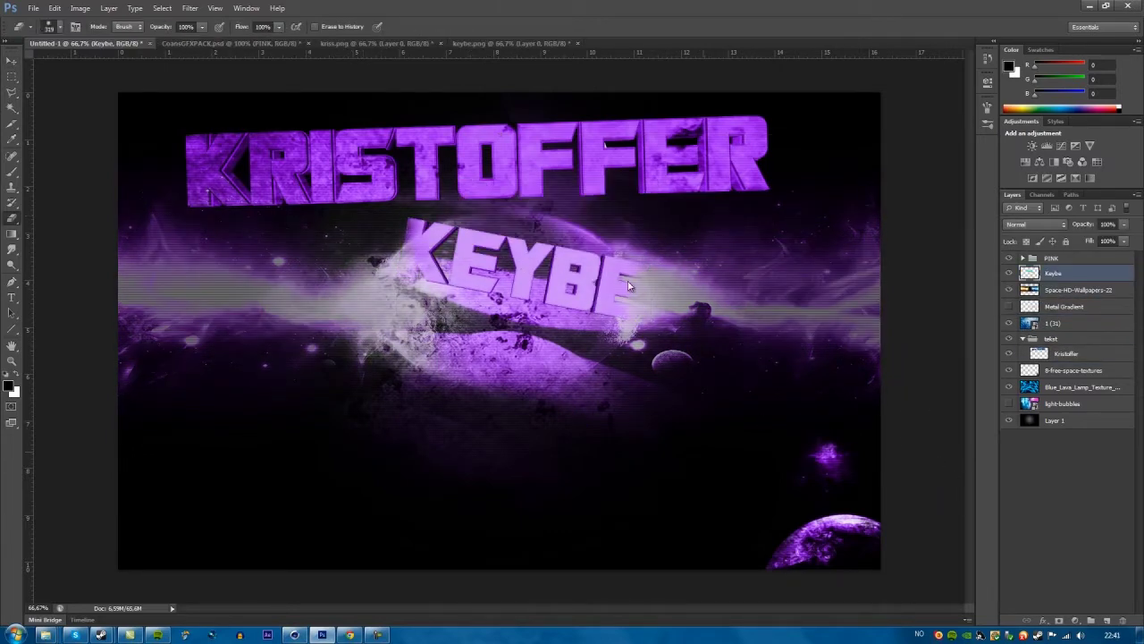
Step: Open the flares folder inside the GFX packs folder
key(ctrl+shift+Tab)
key(ctrl+shift+Tab)
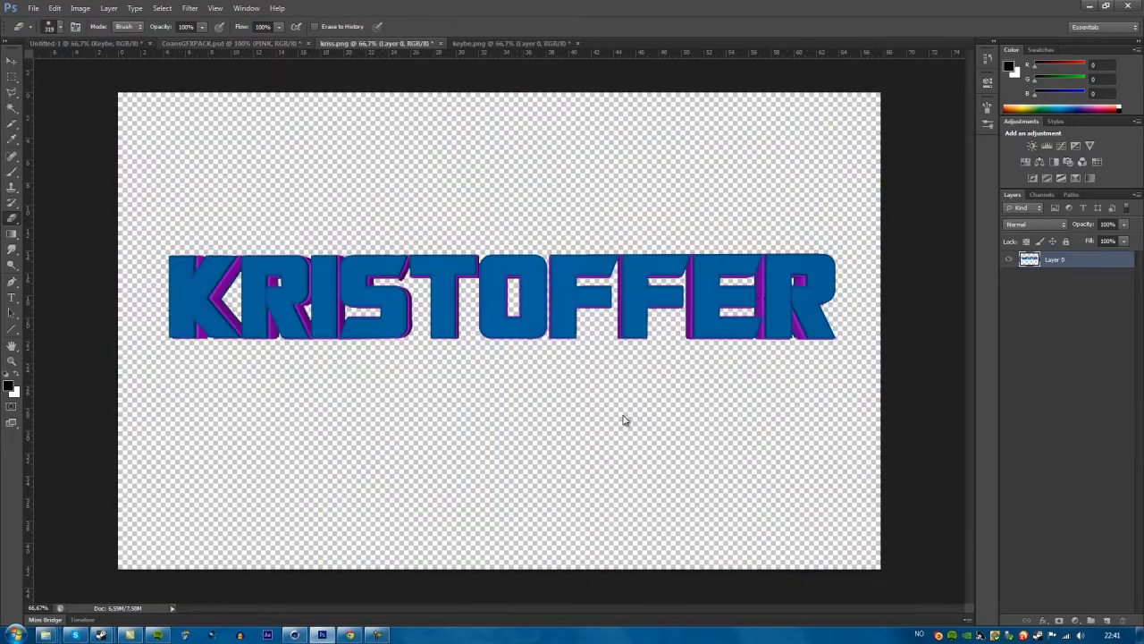
key(ctrl+shift+Tab)
key(super+1)
key(Down)
key(Return)
key(End)
key(Return)
Step: Place flare image 2 as a layer at KRISTOFFER's top-left edge
key(BackSpace)
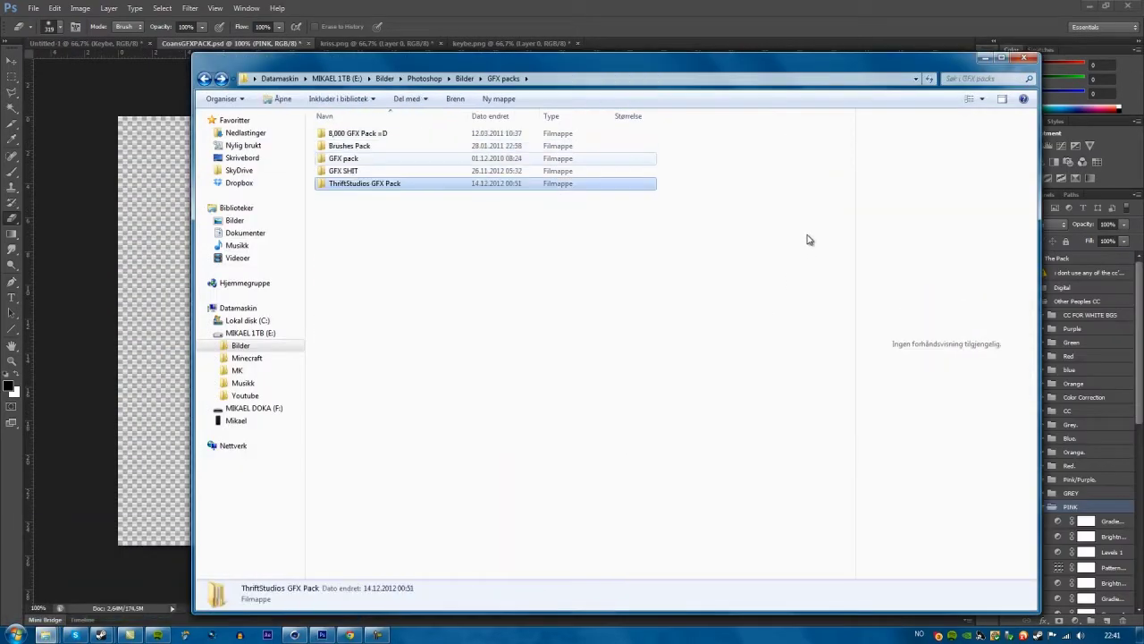
key(Up)
key(Up)
key(Return)
key(Return)
click(547, 229)
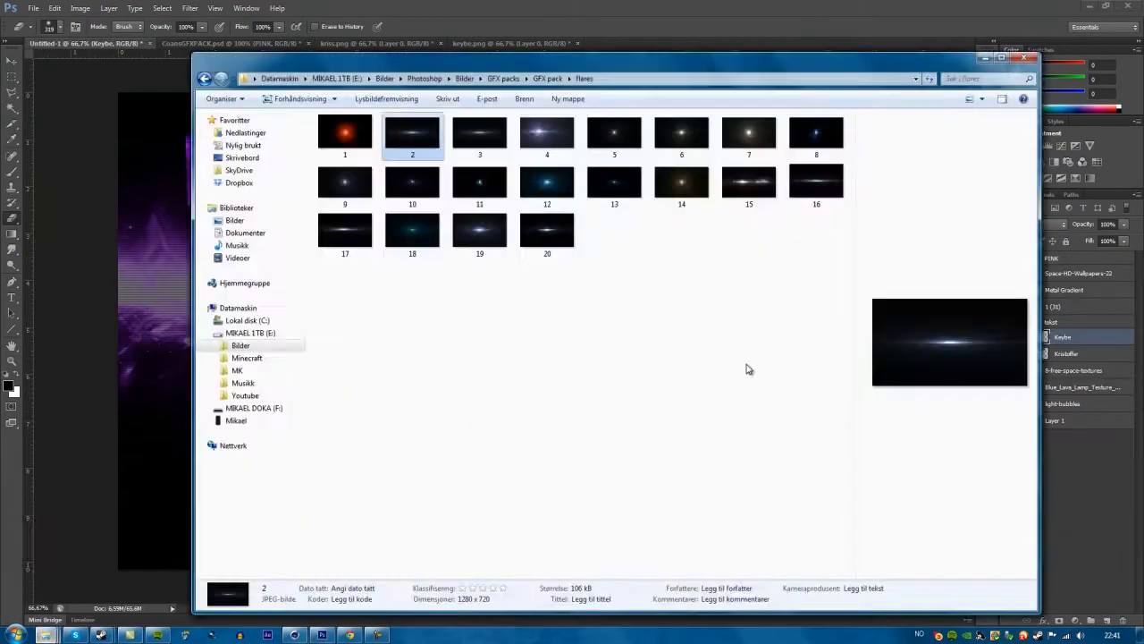
drag(412, 134, 921, 481)
drag(532, 333, 478, 279)
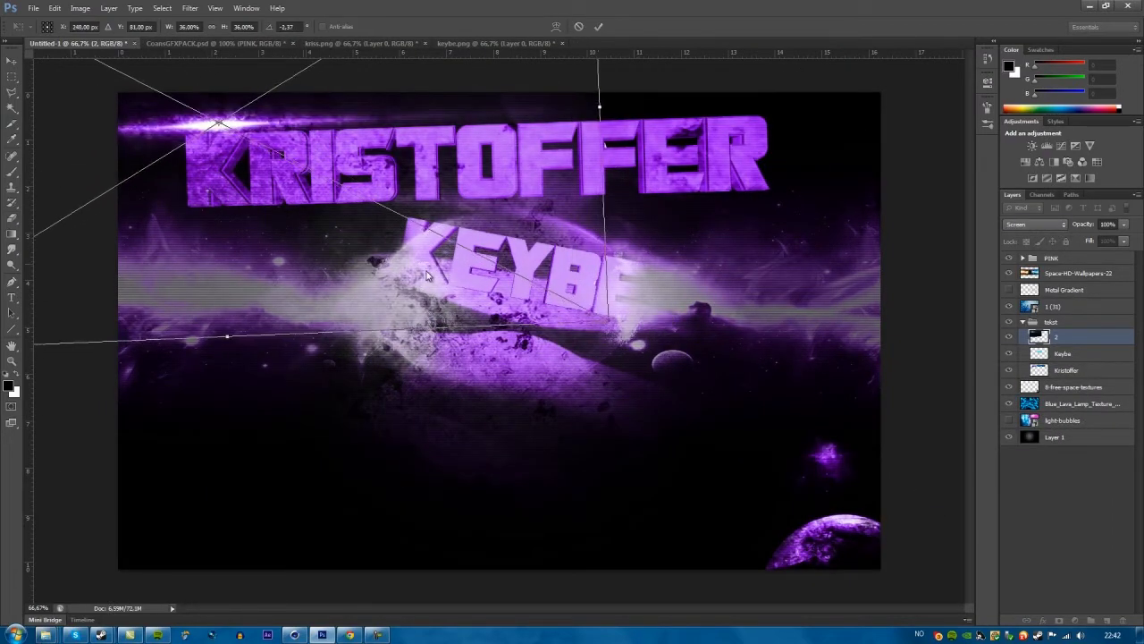
key(Return)
key(e)
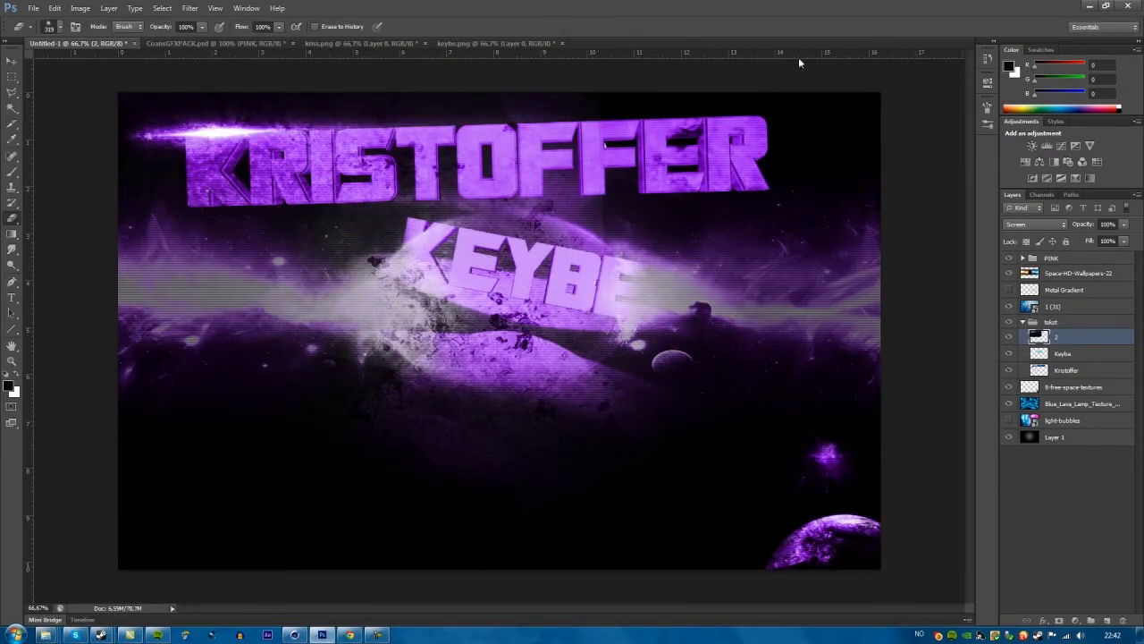
Step: Place smoke image 5 from the smoke folder across the banner
key(alt+Tab)
key(BackSpace)
key(Down)
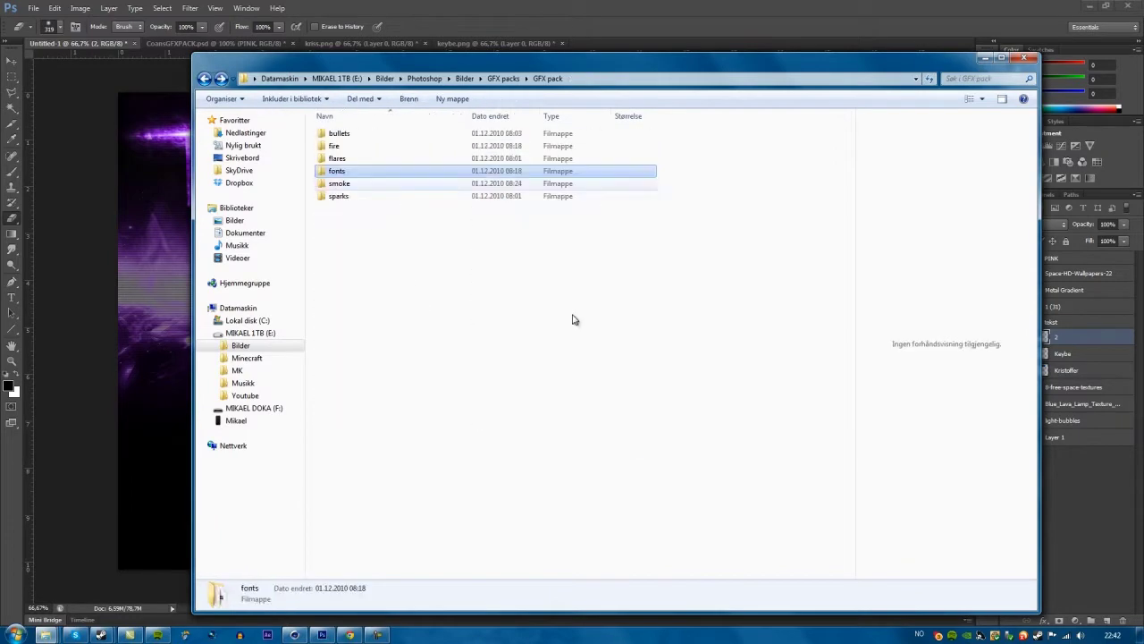
key(Down)
key(Return)
key(Right)
key(Right)
key(Right)
mouse_move(614, 133)
mouse_down()
mouse_move(307, 439)
mouse_move(572, 312)
mouse_up()
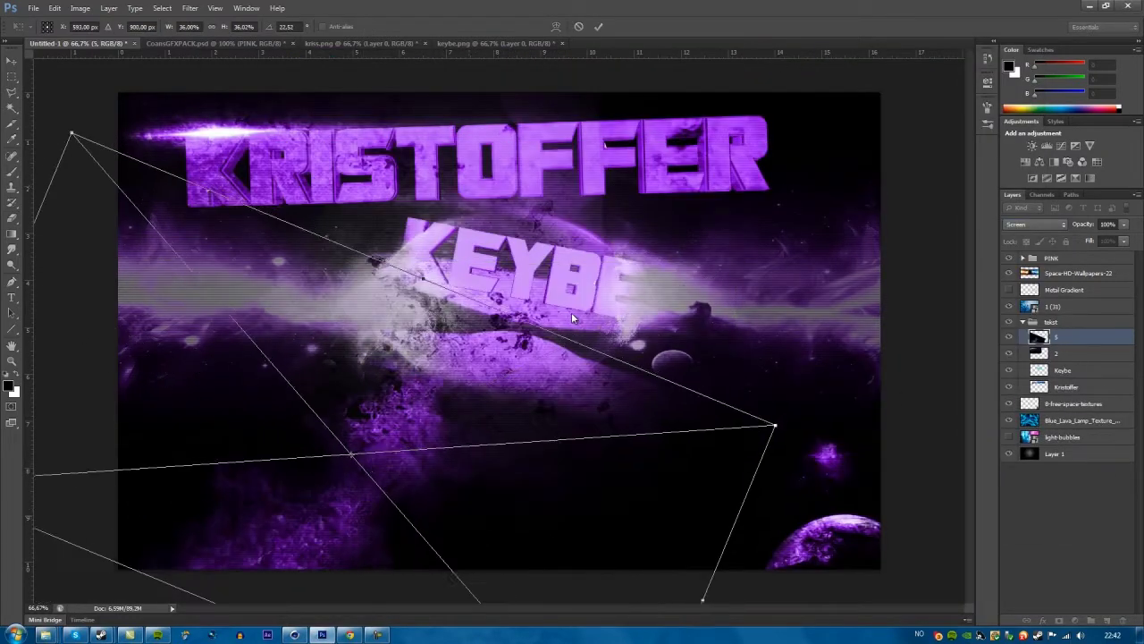
key(Return)
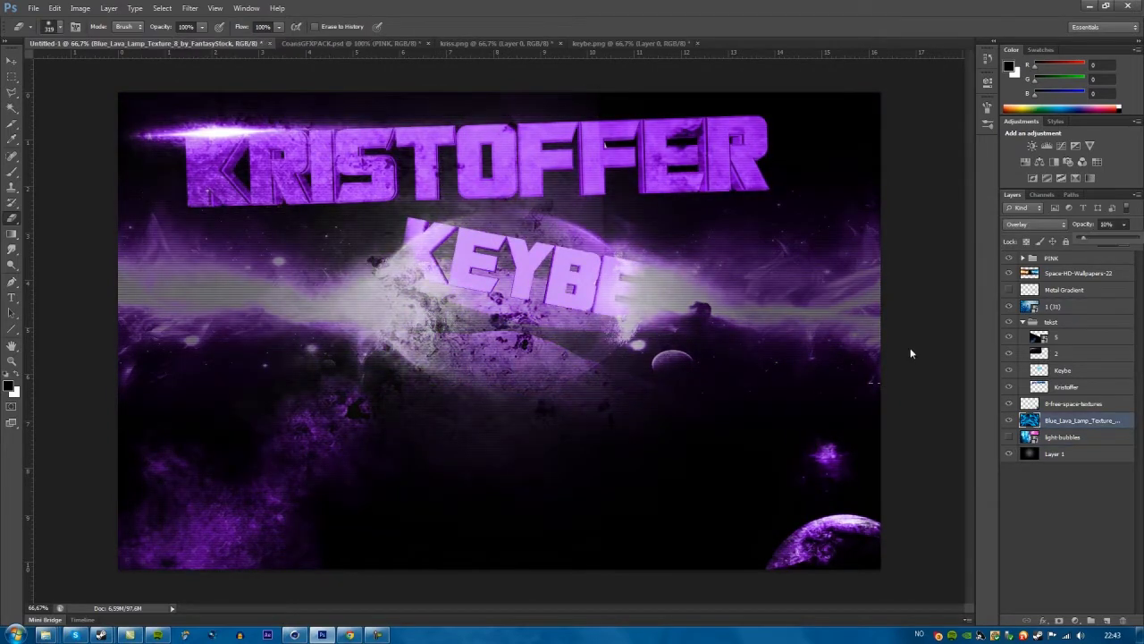
Step: Add the sparks image in the top-right corner, rotated and in Screen blend mode
key(super+1)
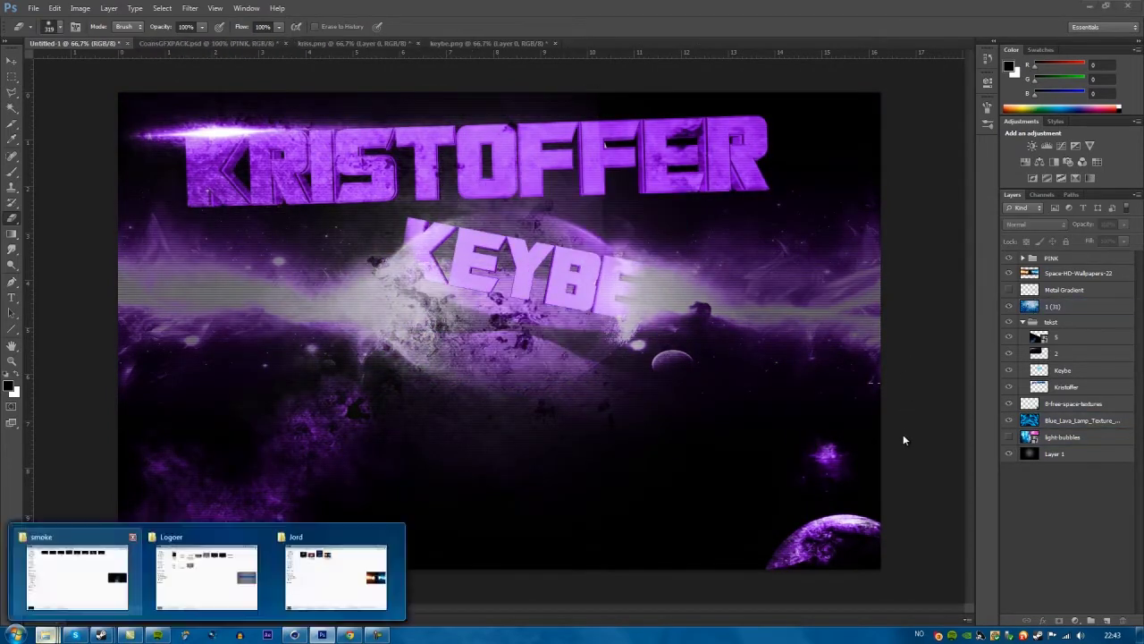
mouse_move(904, 430)
mouse_down()
mouse_move(897, 473)
mouse_move(832, 183)
mouse_up()
key(Return)
key(alt+shift+s)
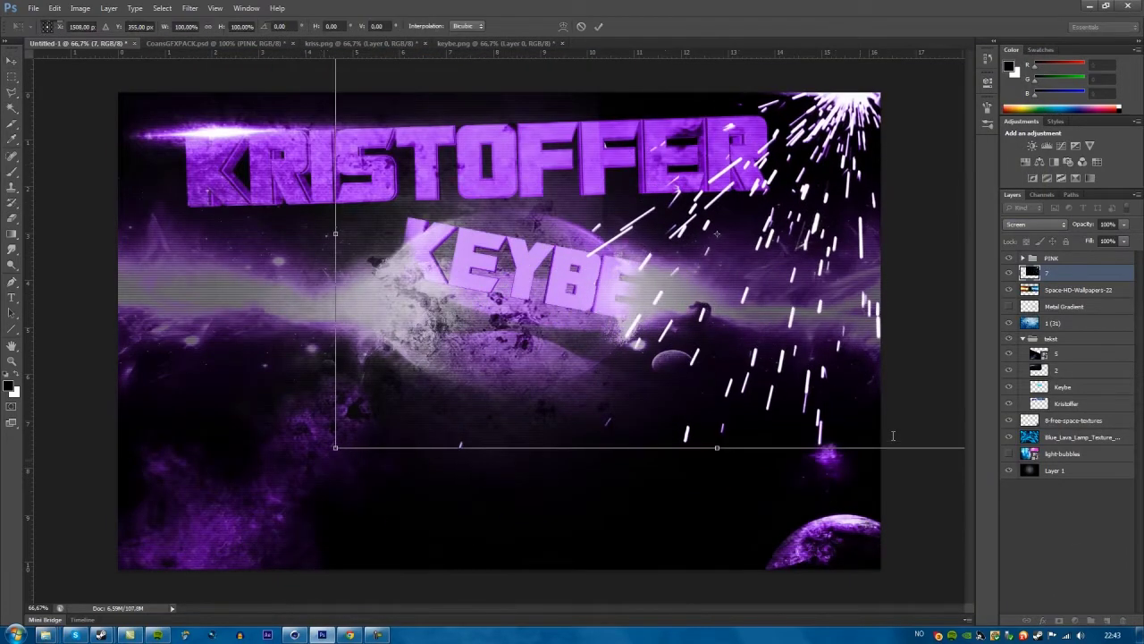
key(Return)
Step: Move layers 7, 5 and 2 into the tekst group and select the Keybe layer
key(alt+shift+bracketleft)
key(alt+shift+bracketleft)
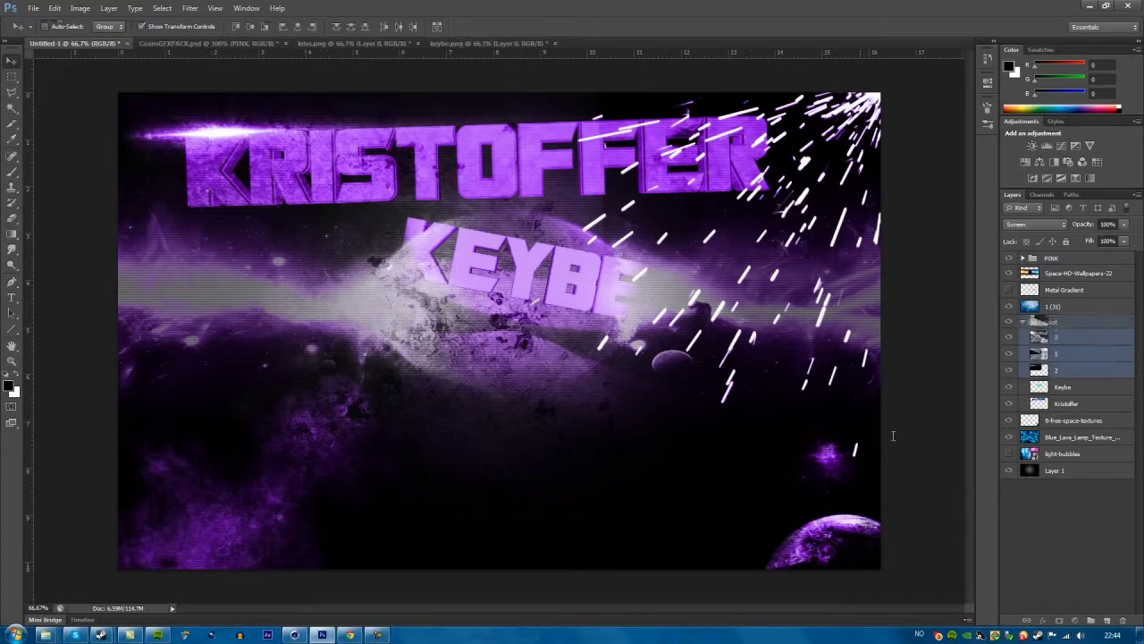
key(ctrl+bracketleft)
key(ctrl+bracketleft)
key(ctrl+bracketleft)
key(alt+bracketright)
key(alt+bracketright)
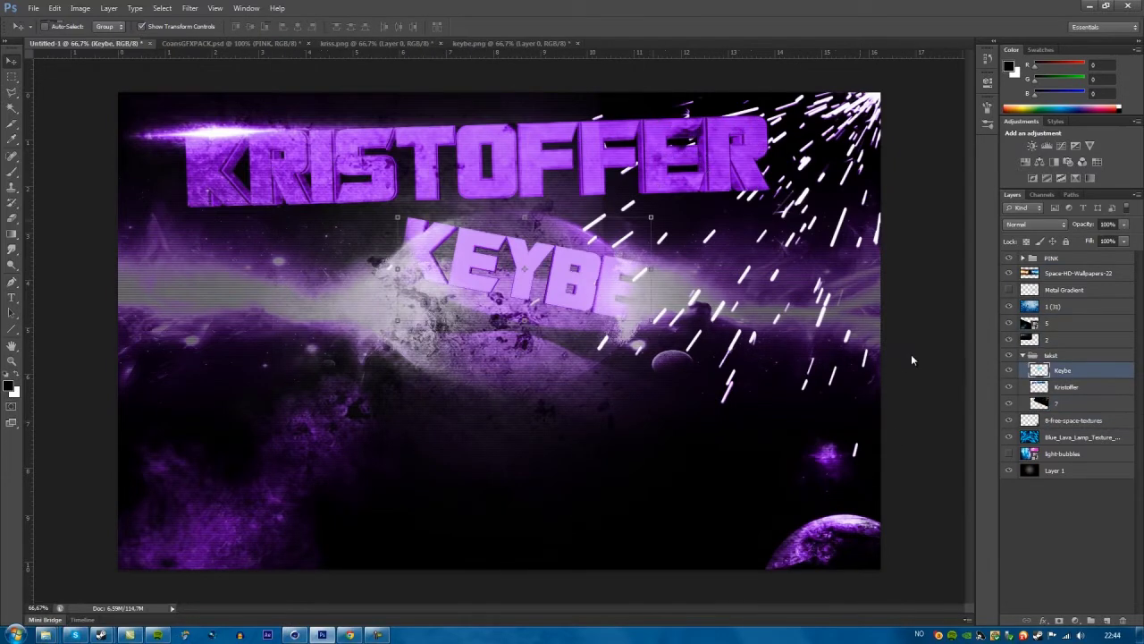
key(ctrl+t)
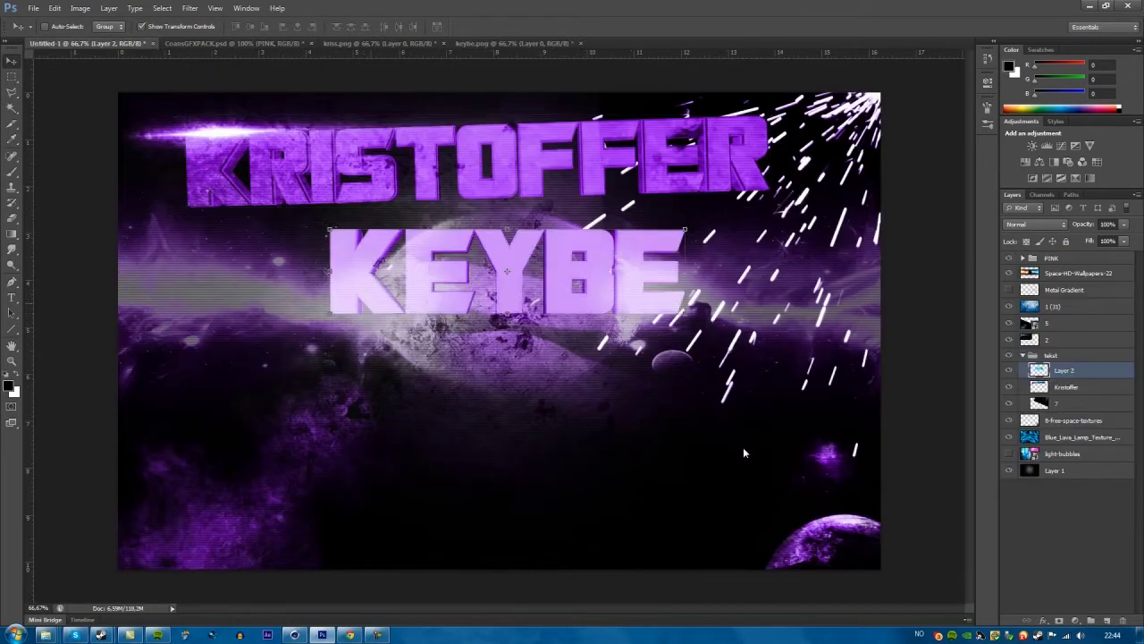
Step: Shrink KEYBE, set it beneath KRISTOFFER, and tilt it about -2°
key(ctrl+t)
drag(685, 230, 614, 207)
drag(357, 268, 380, 258)
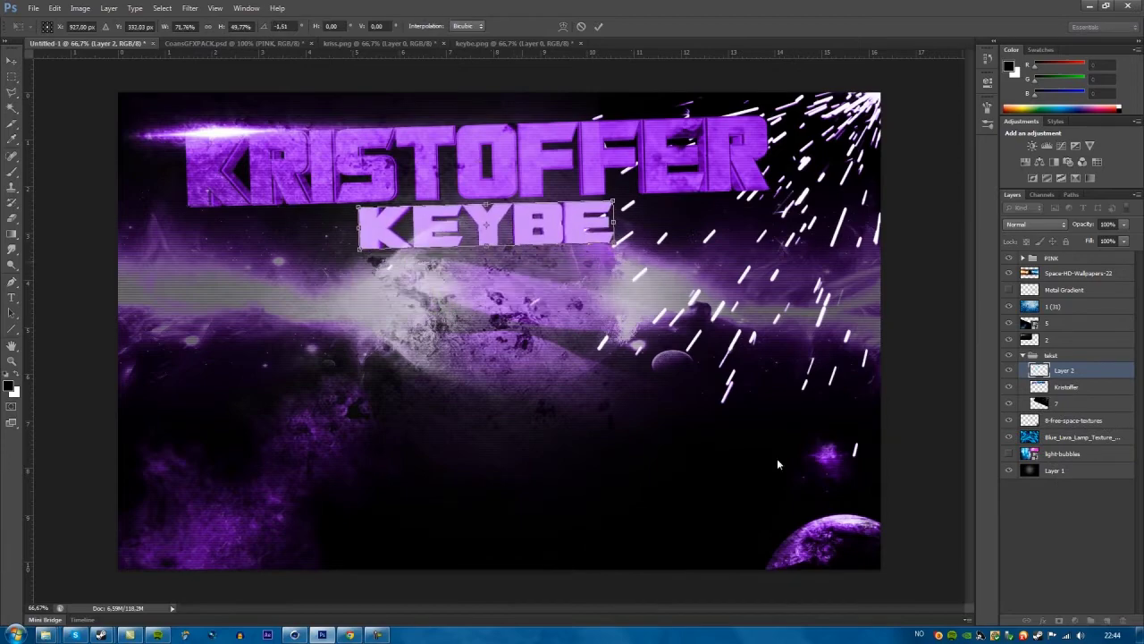
key(ctrl+plus)
drag(846, 88, 850, 75)
key(ctrl+minus)
key(ctrl+minus)
key(Return)
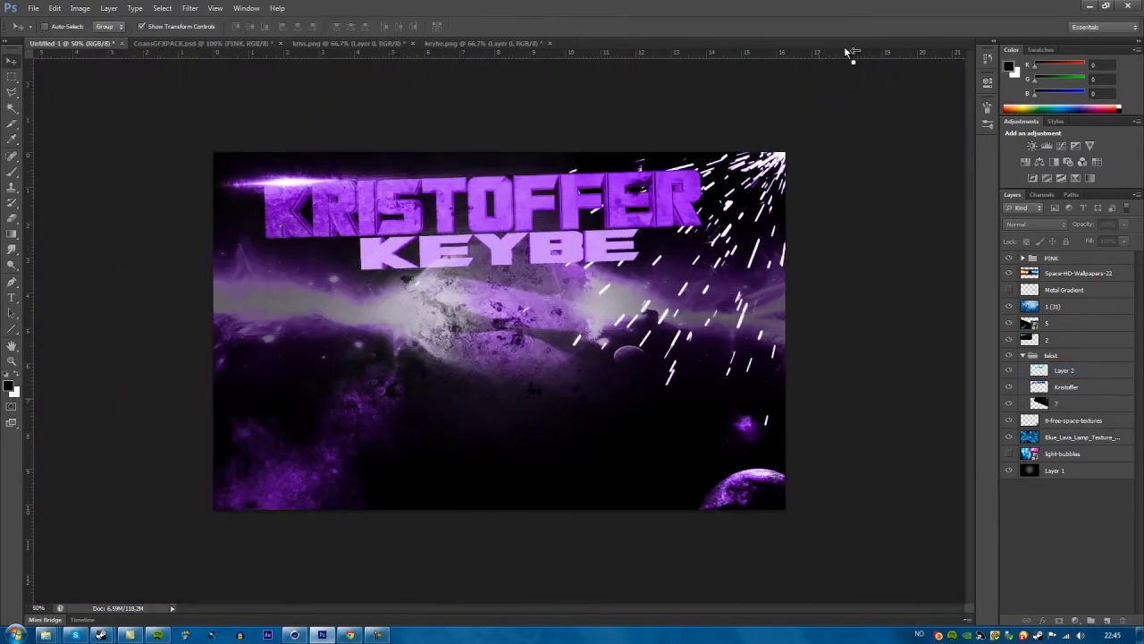
key(super+1)
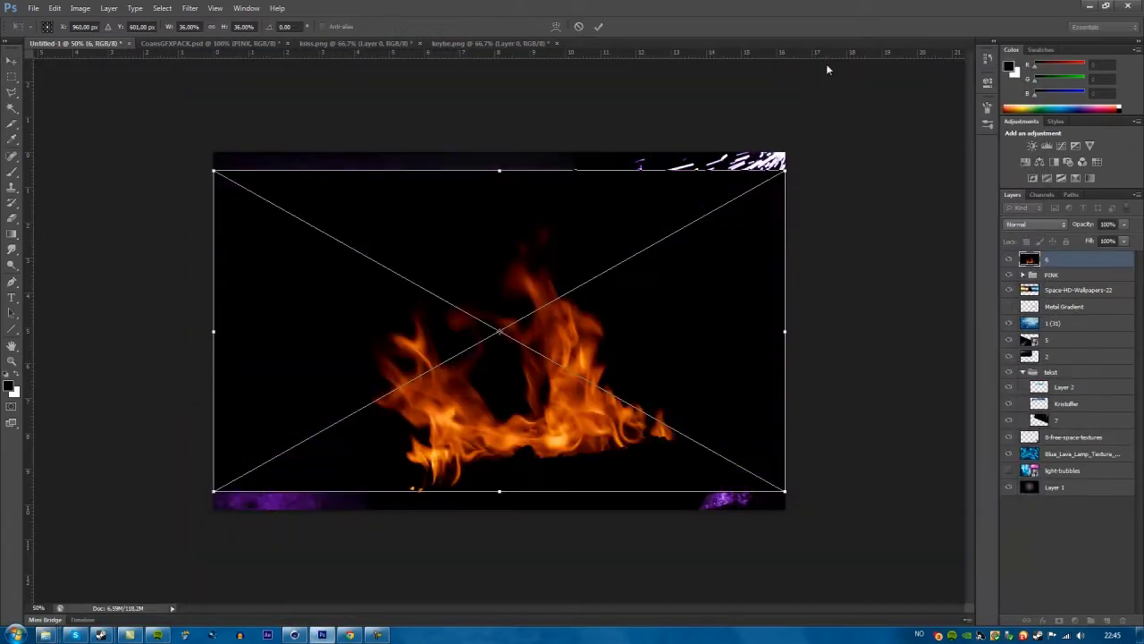
Step: Move the fire layer down the stack and lower it toward the banner bottom
key(ctrl+bracketleft)
key(ctrl+bracketleft)
key(ctrl+bracketleft)
drag(829, 362, 729, 384)
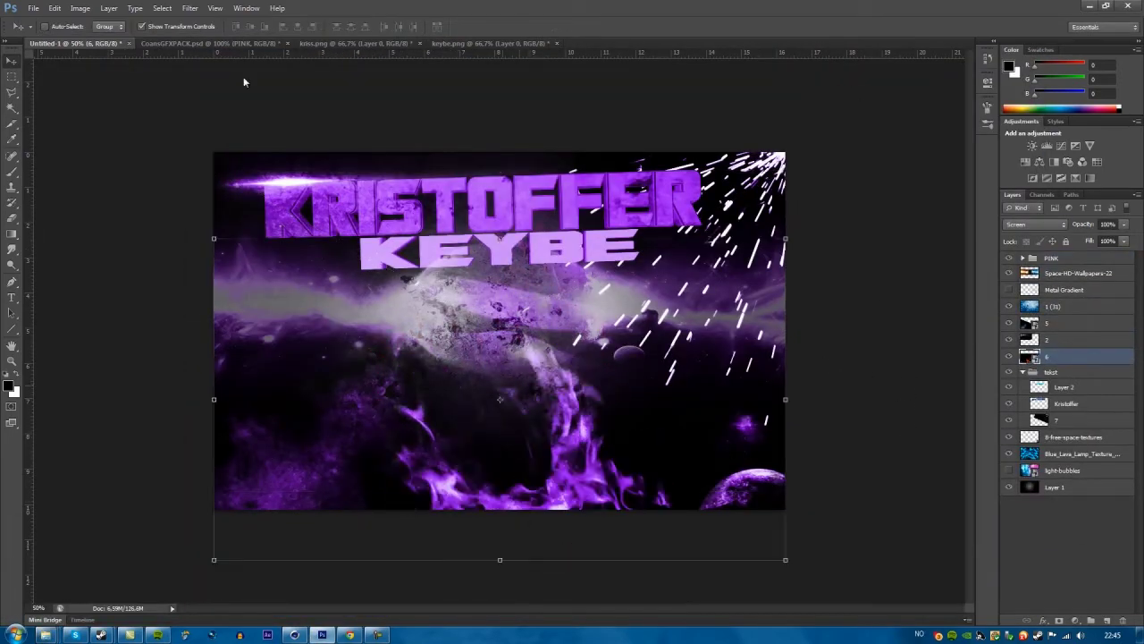
key(Return)
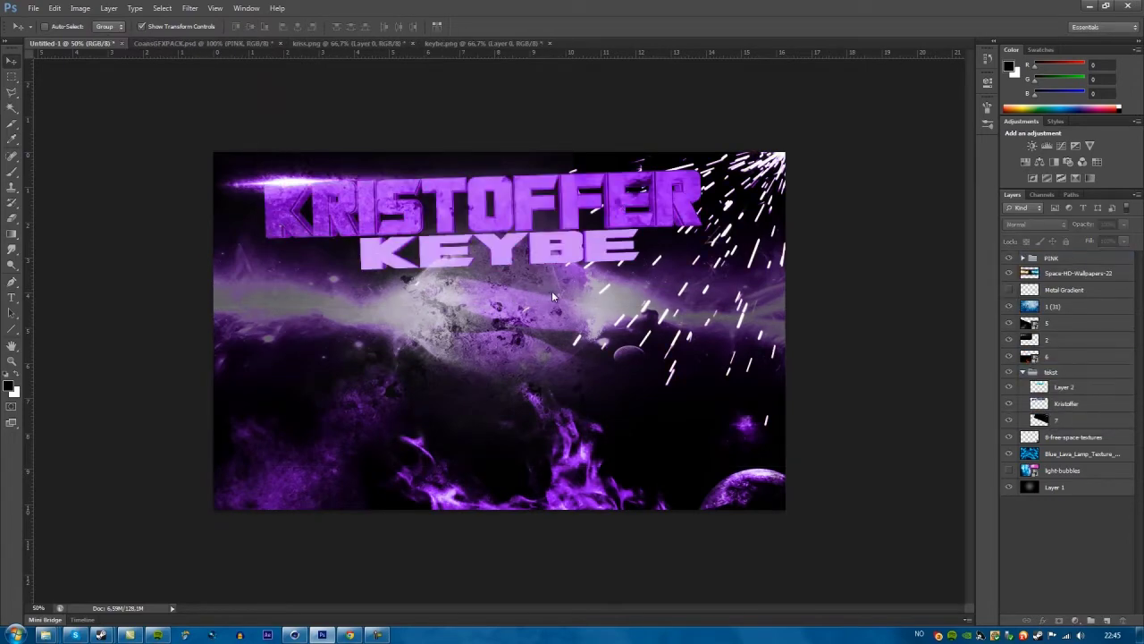
Step: Rename the effect layers to fire, flare and smoke
double_click(1057, 420)
key(Tab)
text(fire)
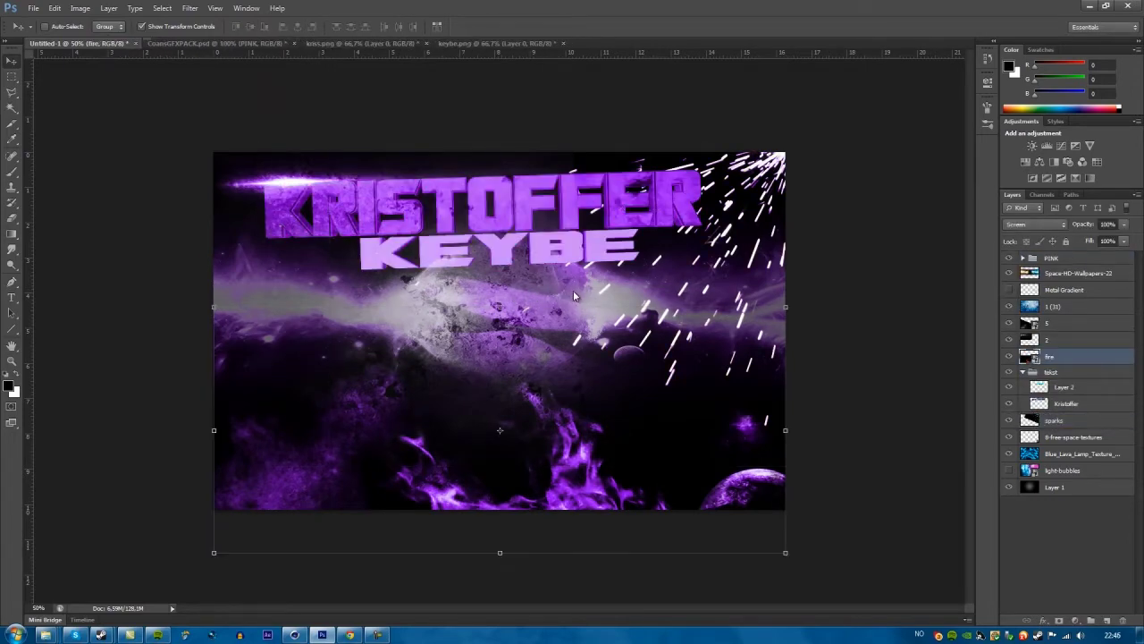
key(Tab)
text(flare)
key(Tab)
text(smoke)
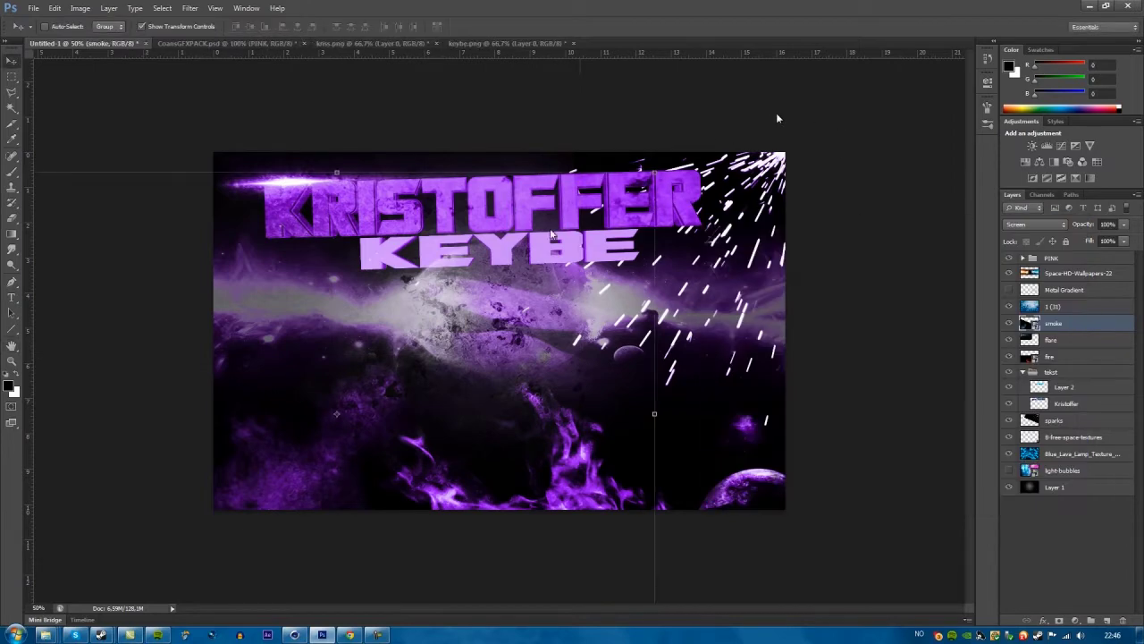
Step: Delete the Metal Gradient layer, change the wallpaper opacity, and restack layer 1 (31)
click(1064, 290)
key(Delete)
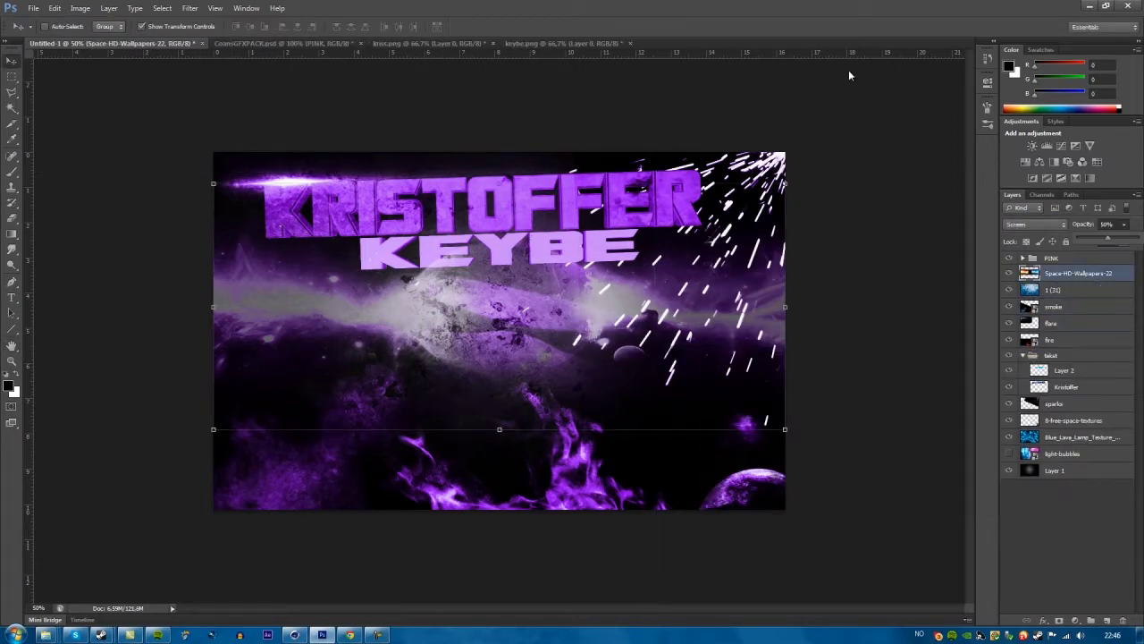
key(0)
key(Tab)
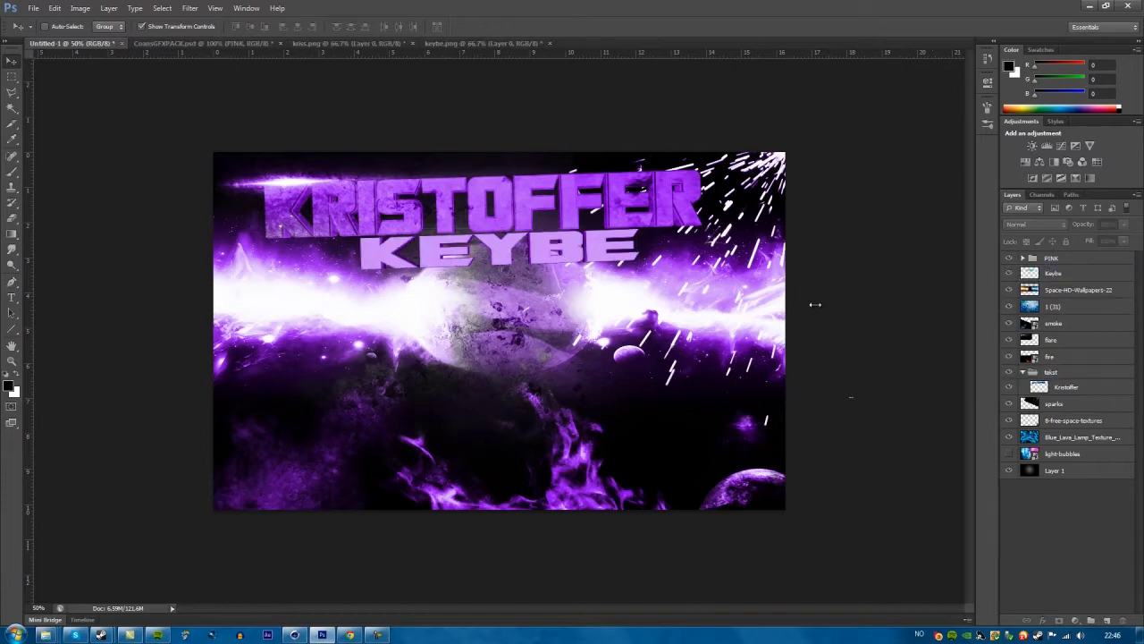
key(ctrl+bracketright)
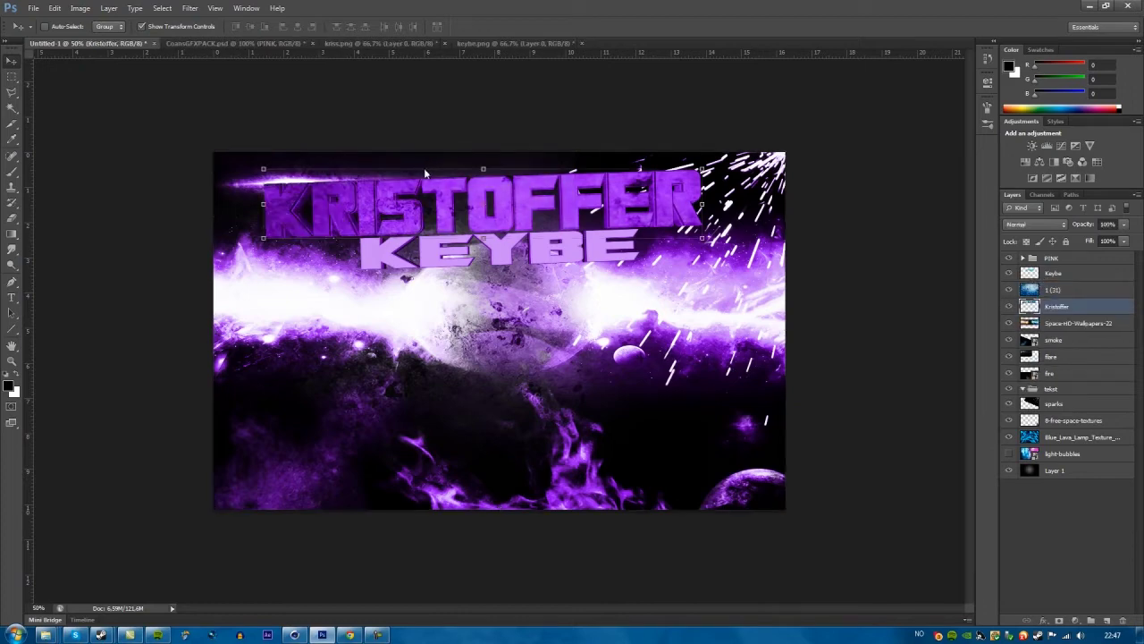
Step: Bring Kristoffer and the flare layer to the top, and tone down the 1 (31) glow
key(ctrl+shift+bracketright)
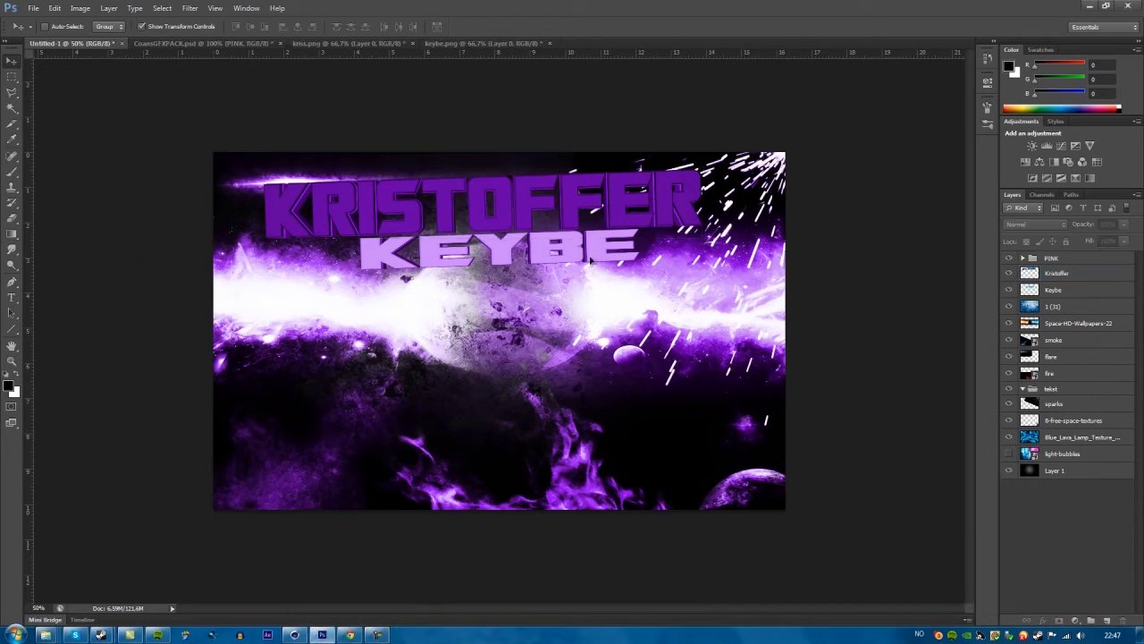
click(1072, 322)
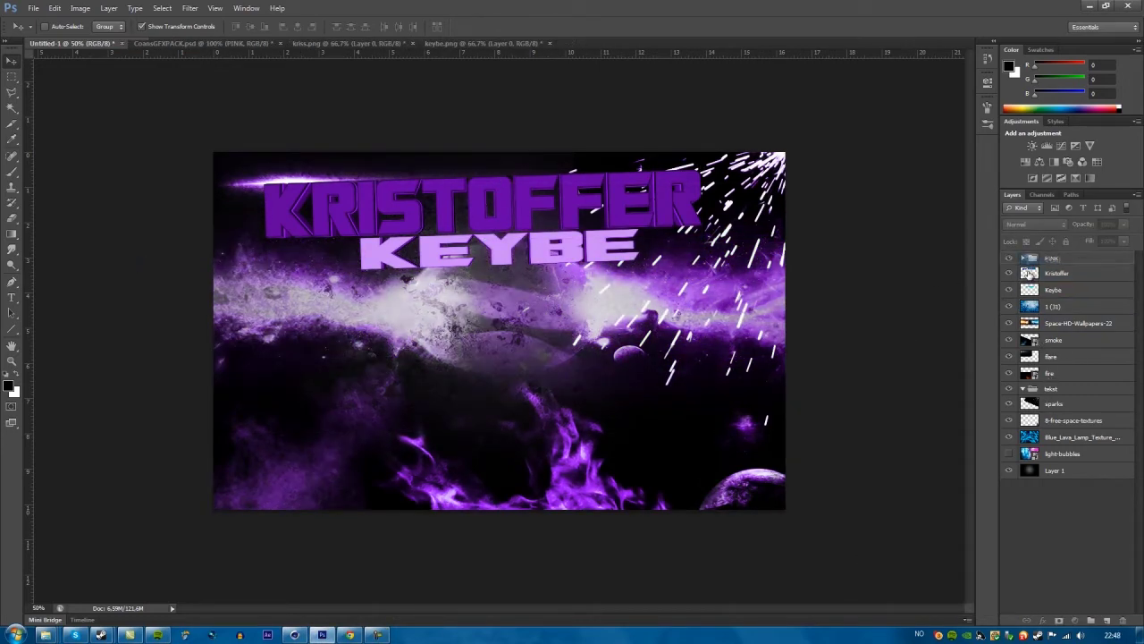
drag(1030, 260, 1037, 257)
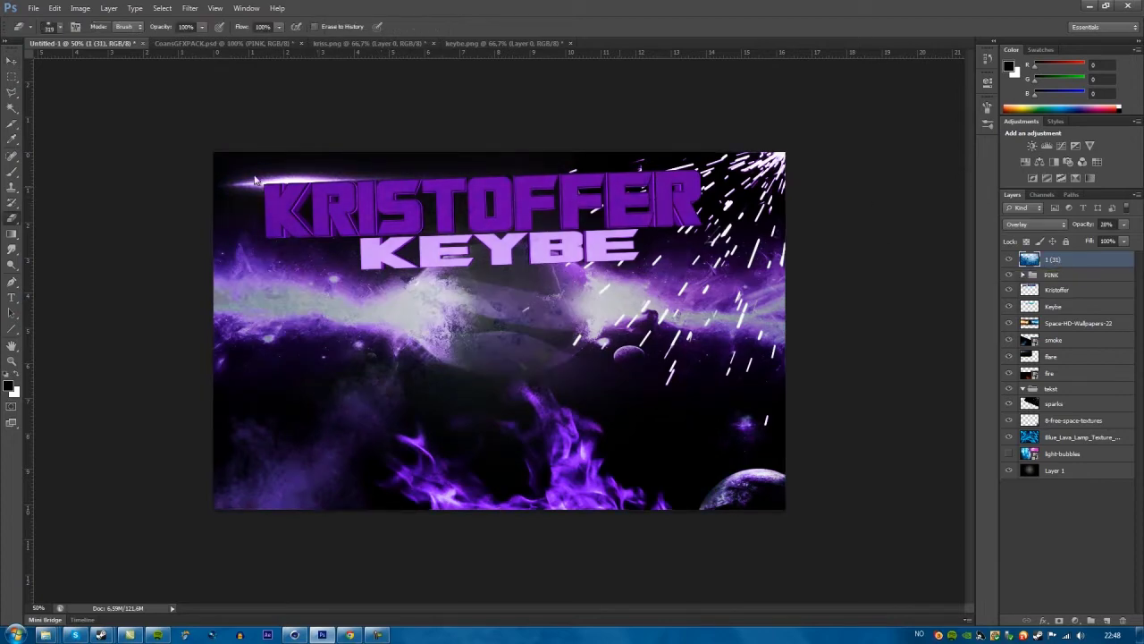
key(ctrl+alt+z)
key(ctrl+alt+z)
key(ctrl+alt+z)
key(ctrl+alt+z)
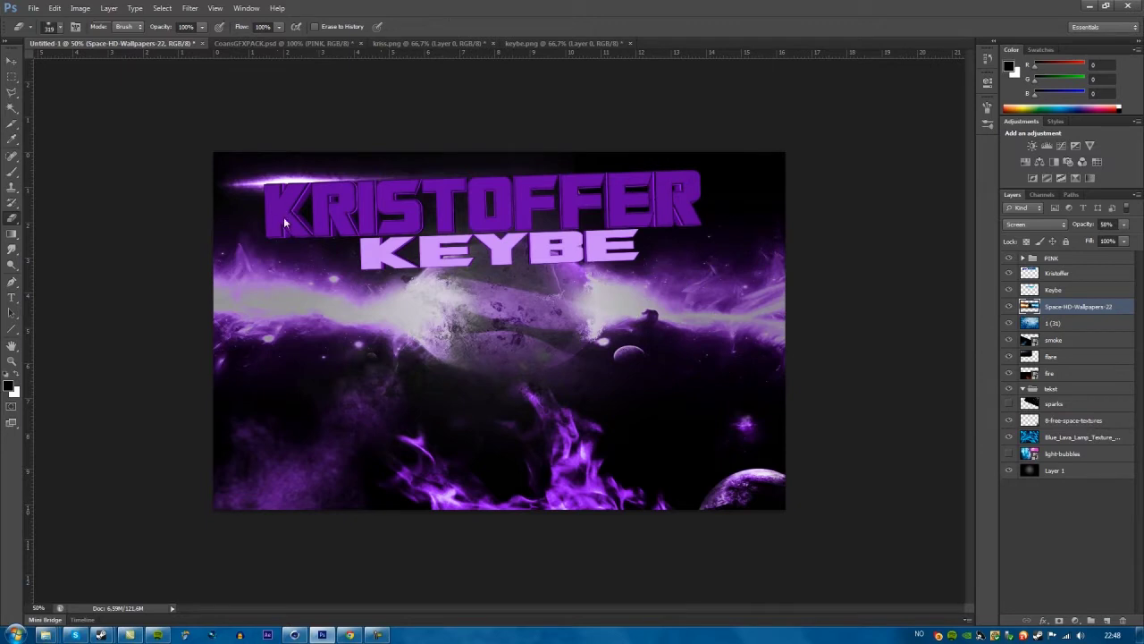
key(ctrl+shift+z)
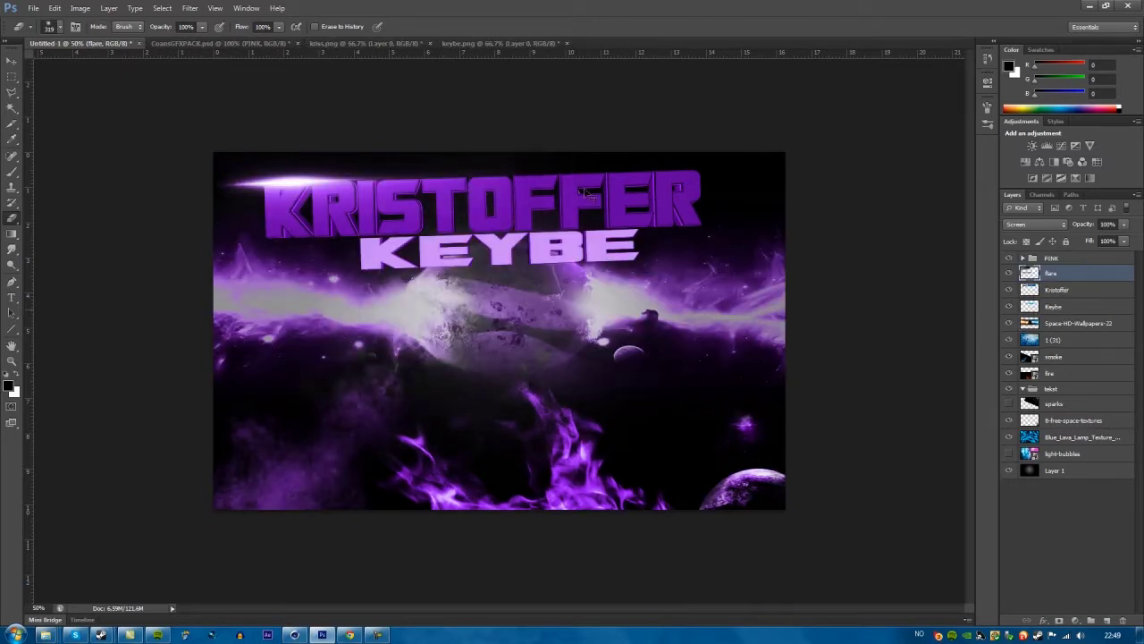
Step: Drag Chain 2 from the Chain folder into the banner in Screen mode
key(ctrl+Tab)
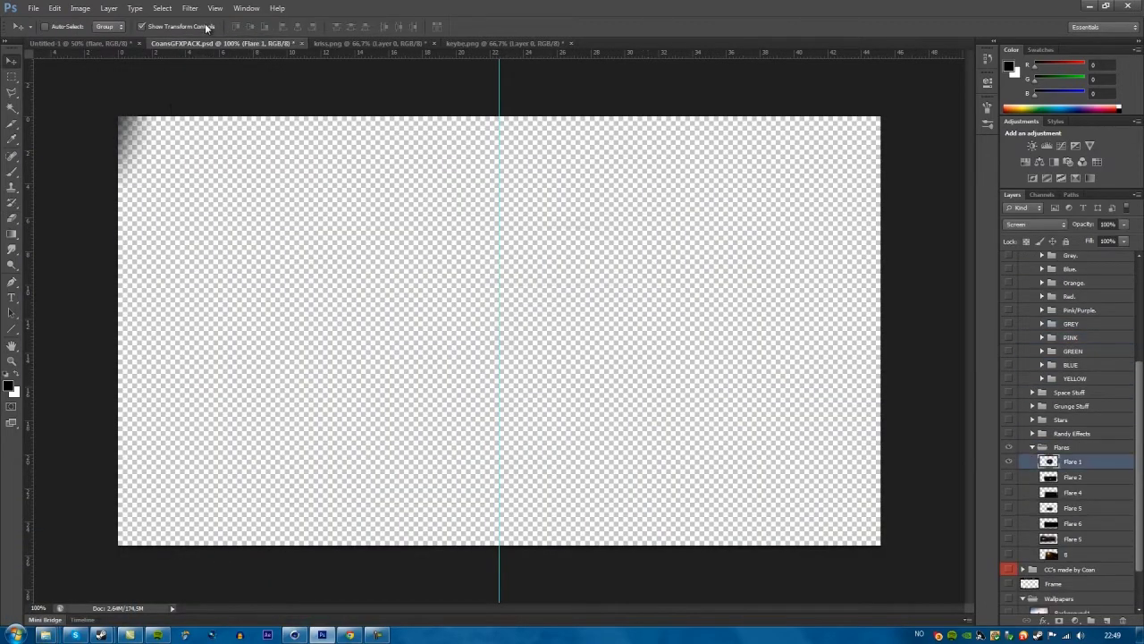
mouse_move(45, 635)
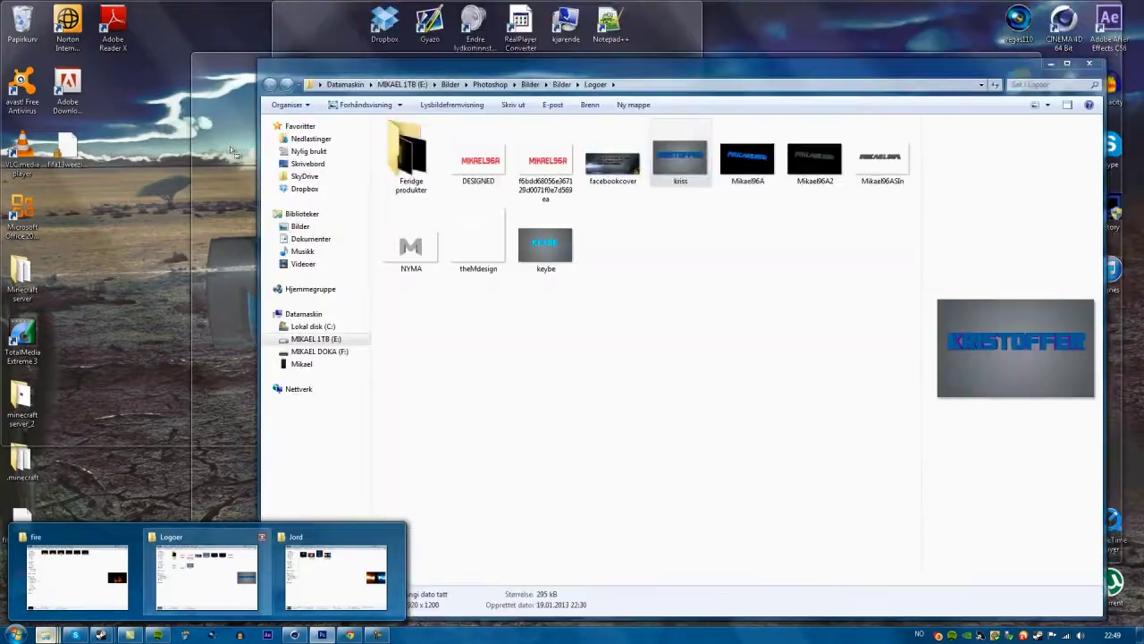
click(337, 567)
key(BackSpace)
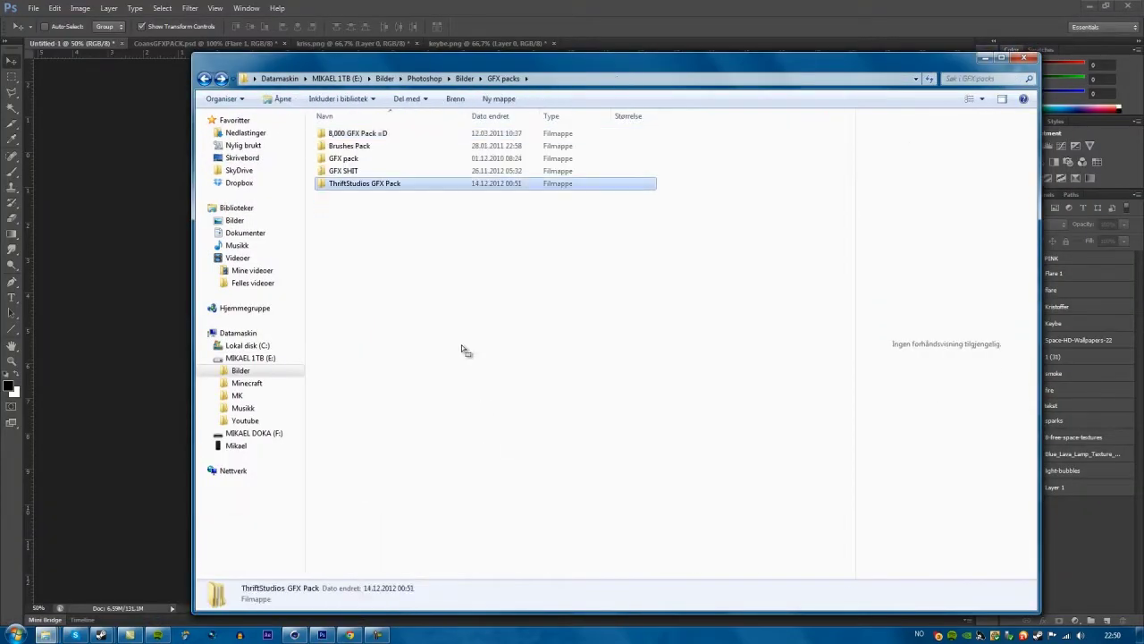
double_click(465, 184)
double_click(396, 339)
mouse_move(414, 158)
mouse_down()
mouse_move(358, 317)
mouse_move(394, 266)
mouse_up()
key(shift+alt+s)
Step: Put Chain 2 under Keybe, move the title and chains to mid-banner, and lower the flare
key(Return)
key(ctrl+bracketleft)
key(ctrl+bracketleft)
key(ctrl+bracketleft)
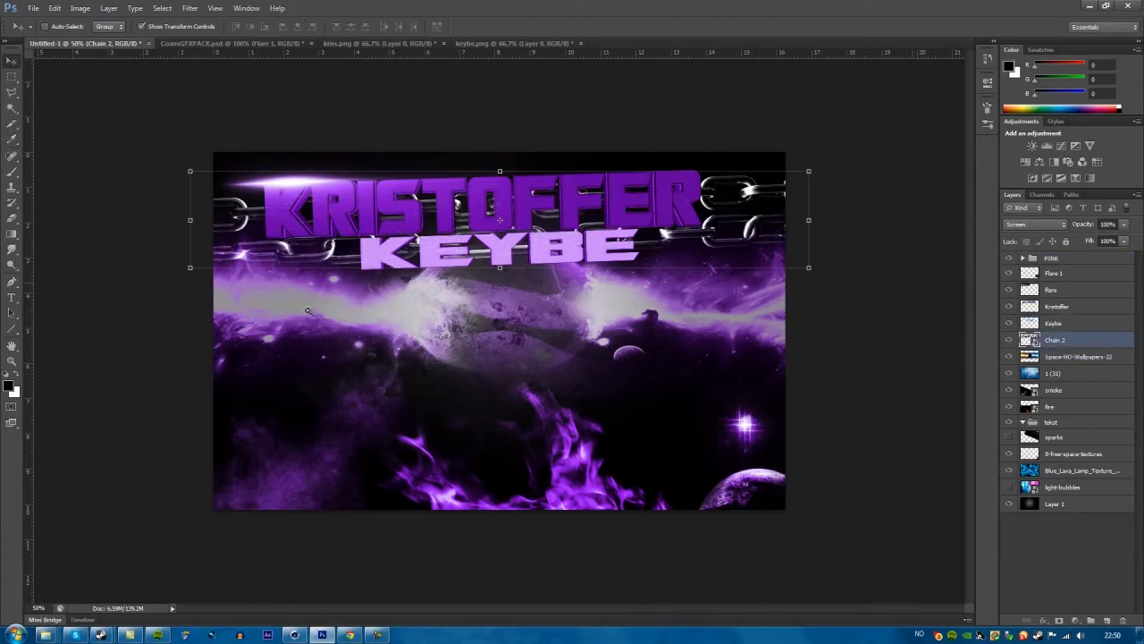
click(286, 326)
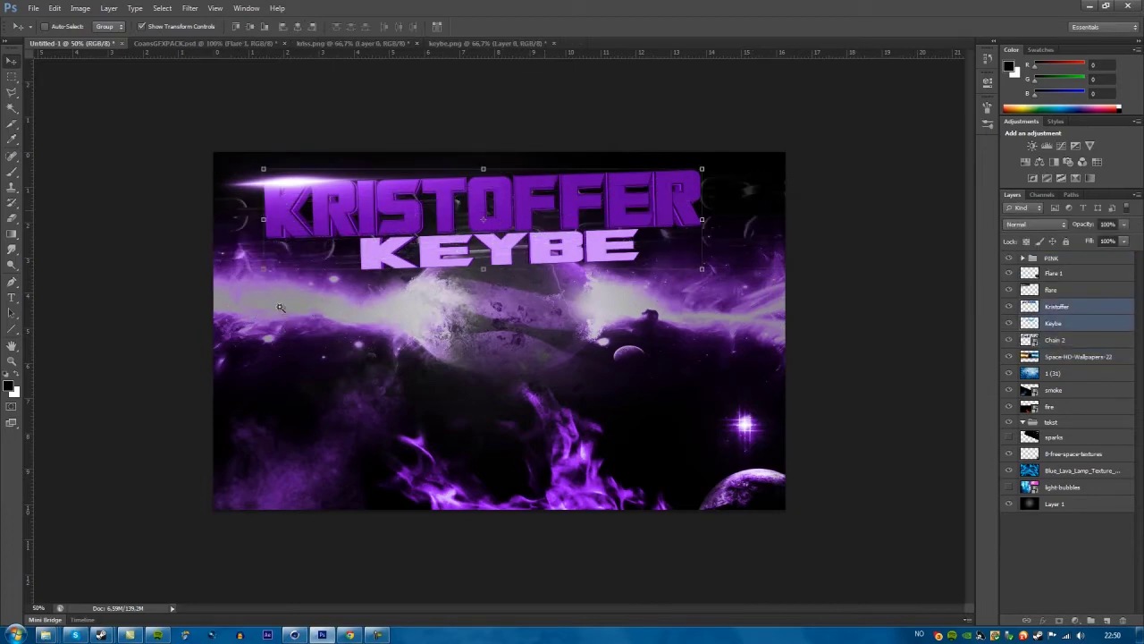
drag(280, 308, 305, 388)
key(ctrl+z)
drag(185, 186, 198, 295)
click(873, 277)
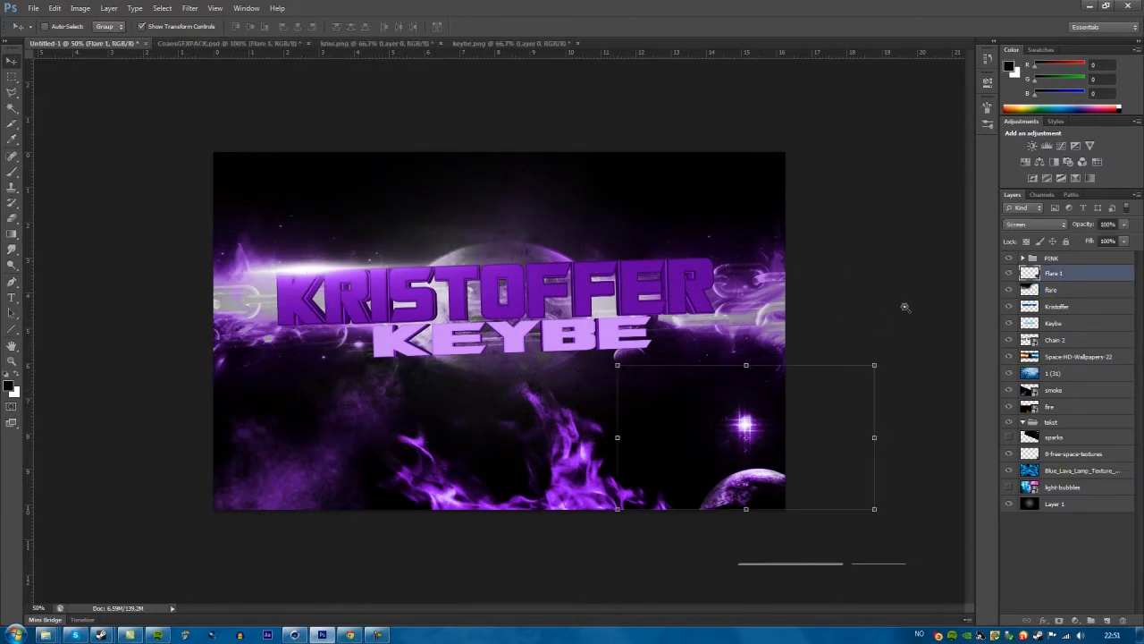
Step: Move the planet to the top-right corner and skew the smoke layer into a distorted shape
ctrl+click(747, 487)
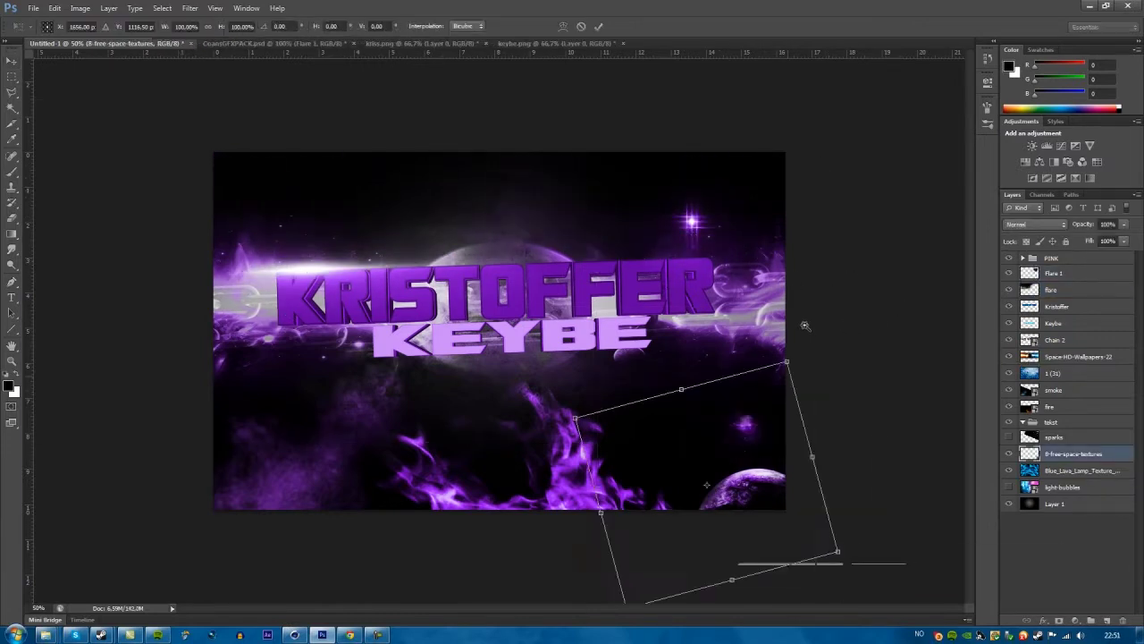
drag(746, 487, 760, 178)
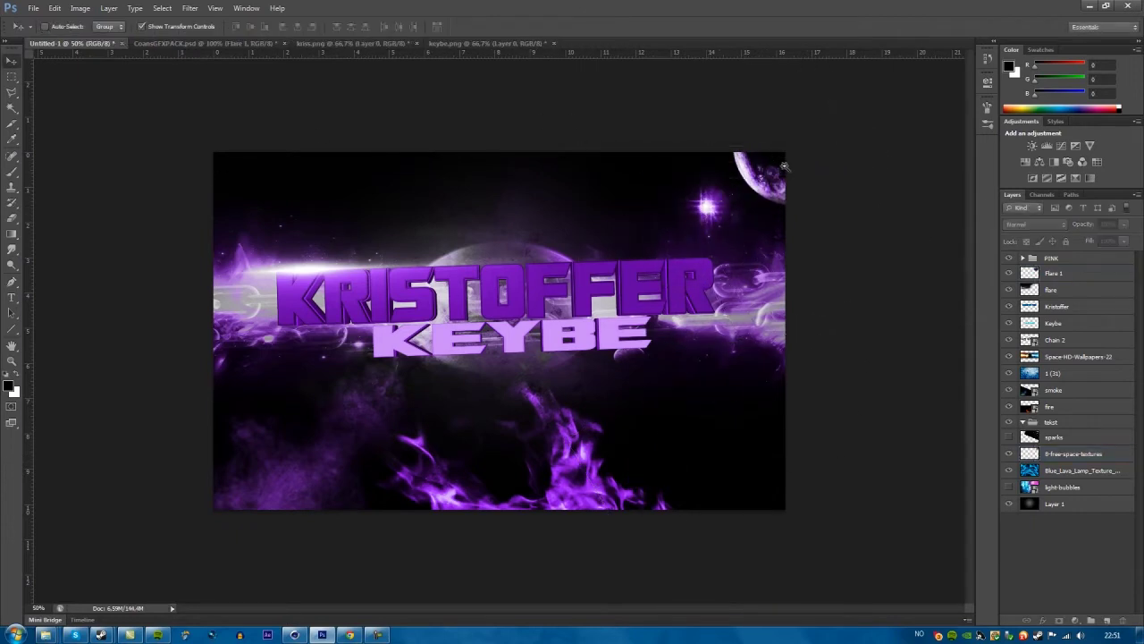
click(1053, 390)
key(ctrl+t)
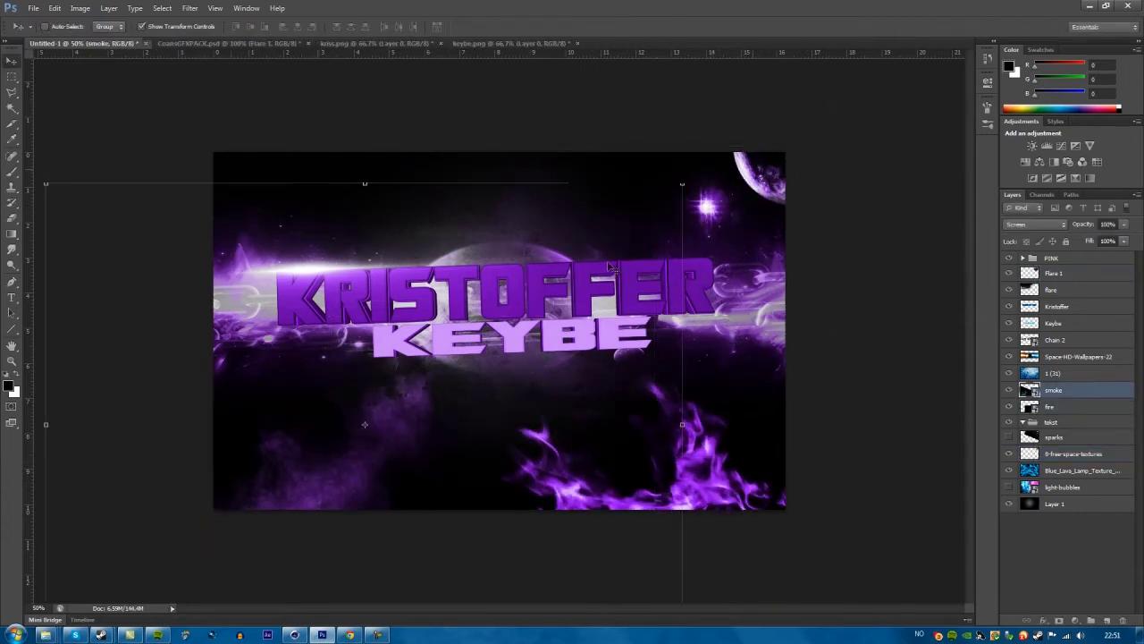
drag(786, 553, 696, 444)
key(Return)
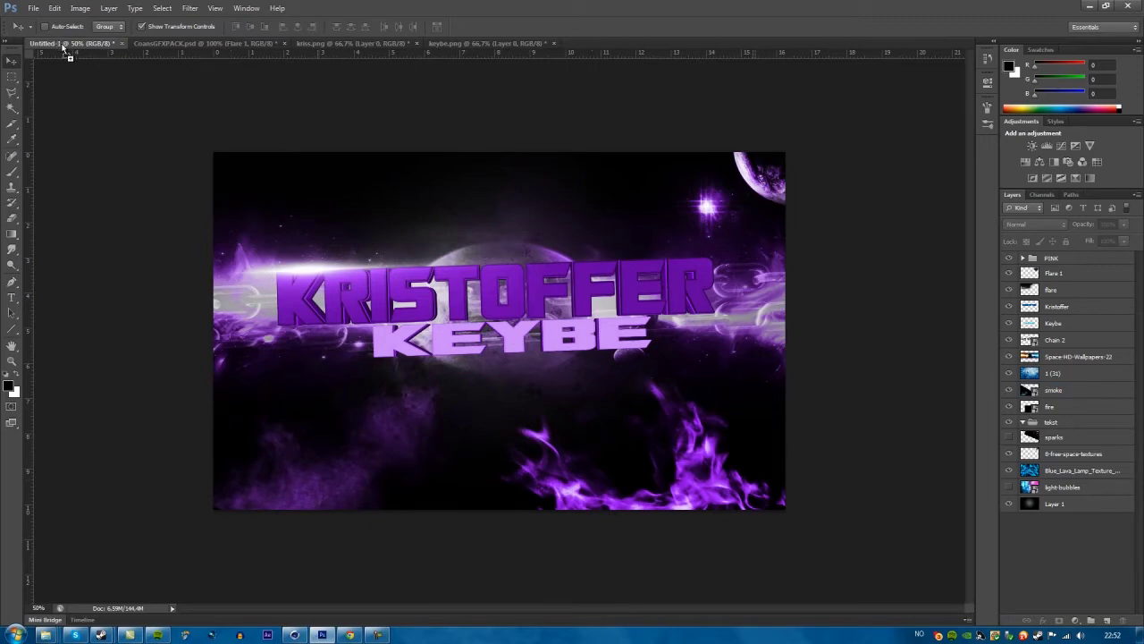
Step: Flip the sparks horizontally and resize them in the top-left corner
key(ctrl+t)
right_click(737, 189)
click(787, 376)
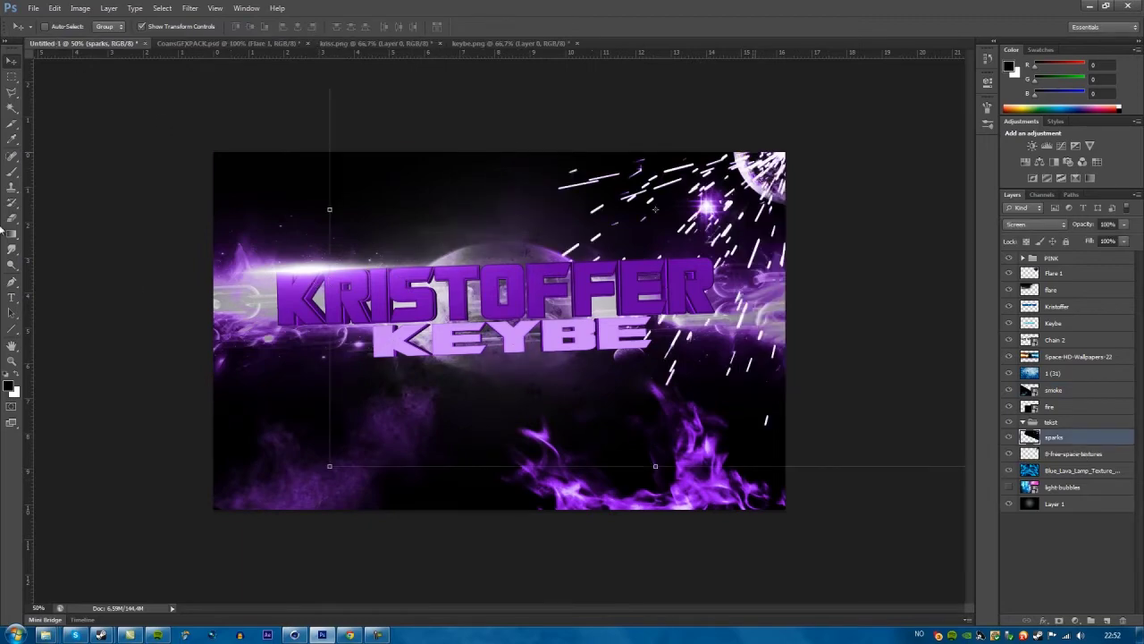
mouse_move(238, 260)
mouse_down()
mouse_move(195, 224)
mouse_move(272, 280)
mouse_up()
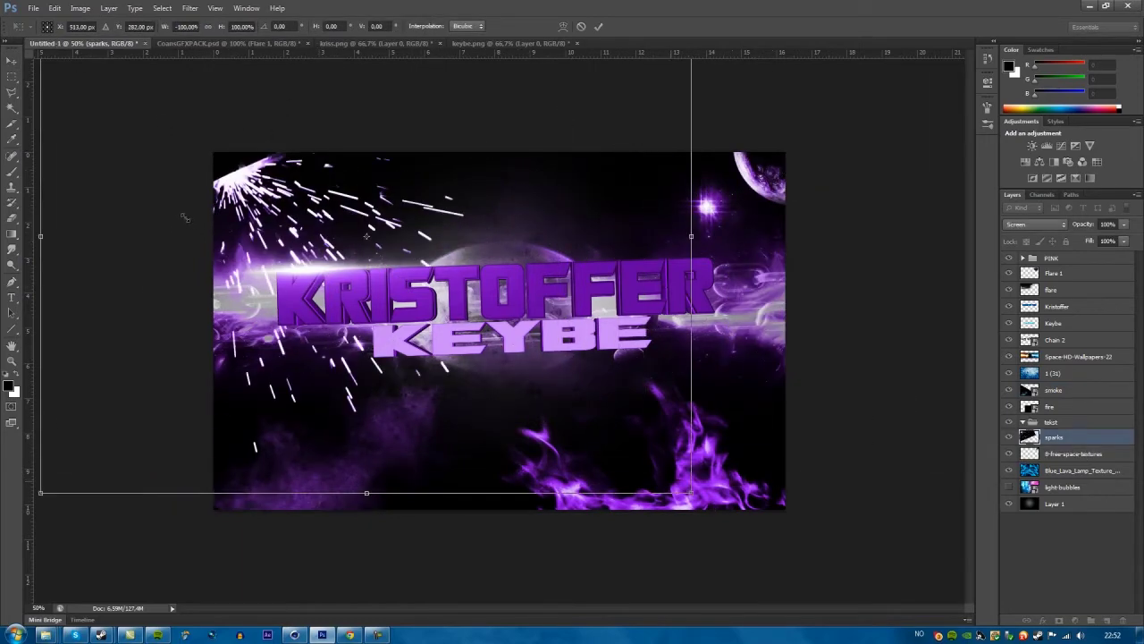
shift+drag(689, 485, 456, 330)
drag(381, 263, 450, 320)
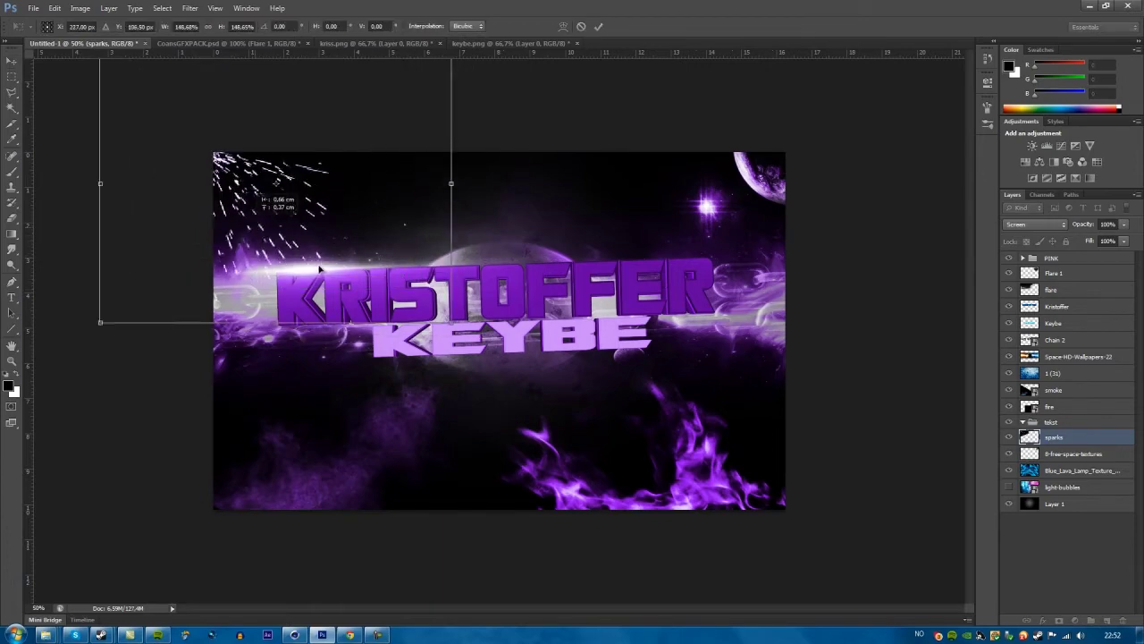
key(Return)
Step: Preview the LightsEffects images and drag light effect 1 (3) into the banner
click(46, 635)
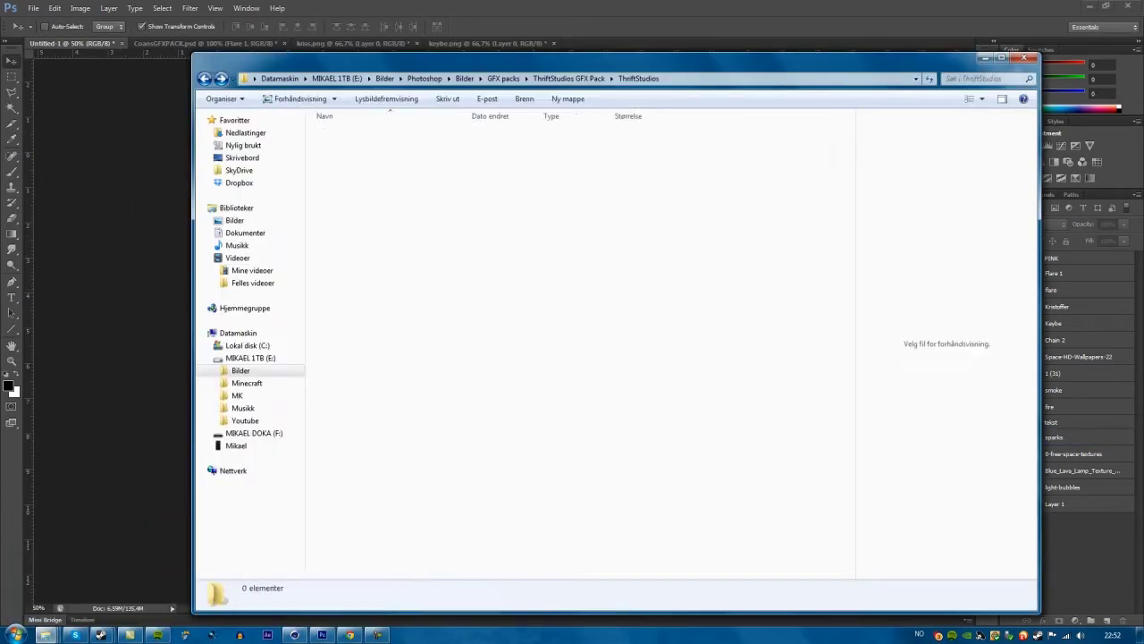
double_click(478, 187)
click(413, 362)
click(345, 219)
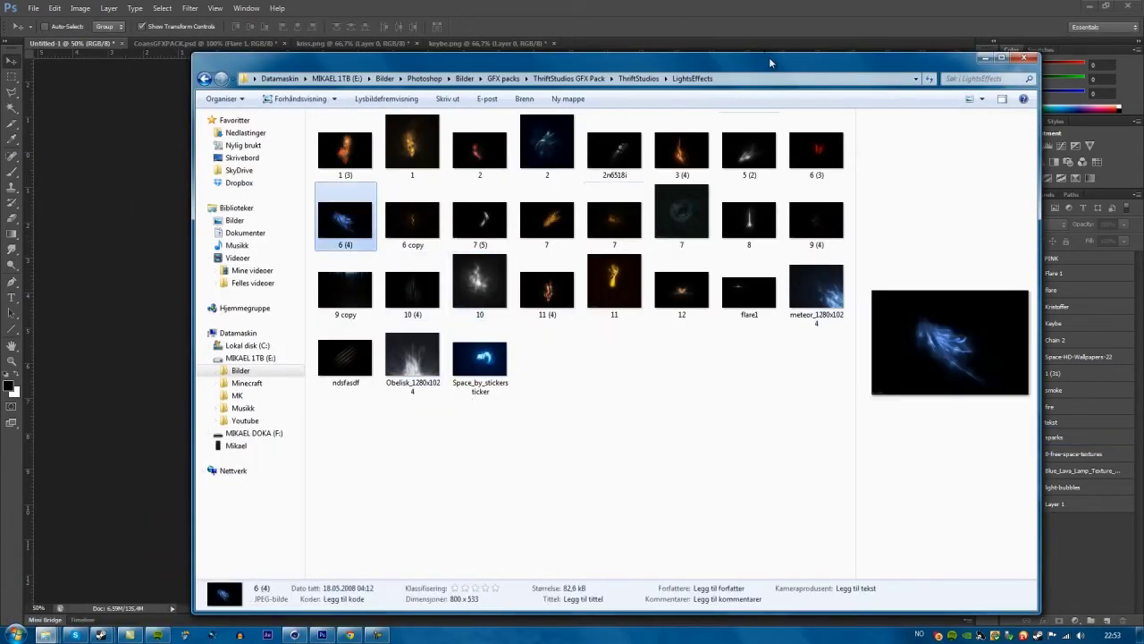
click(817, 288)
click(749, 149)
click(412, 219)
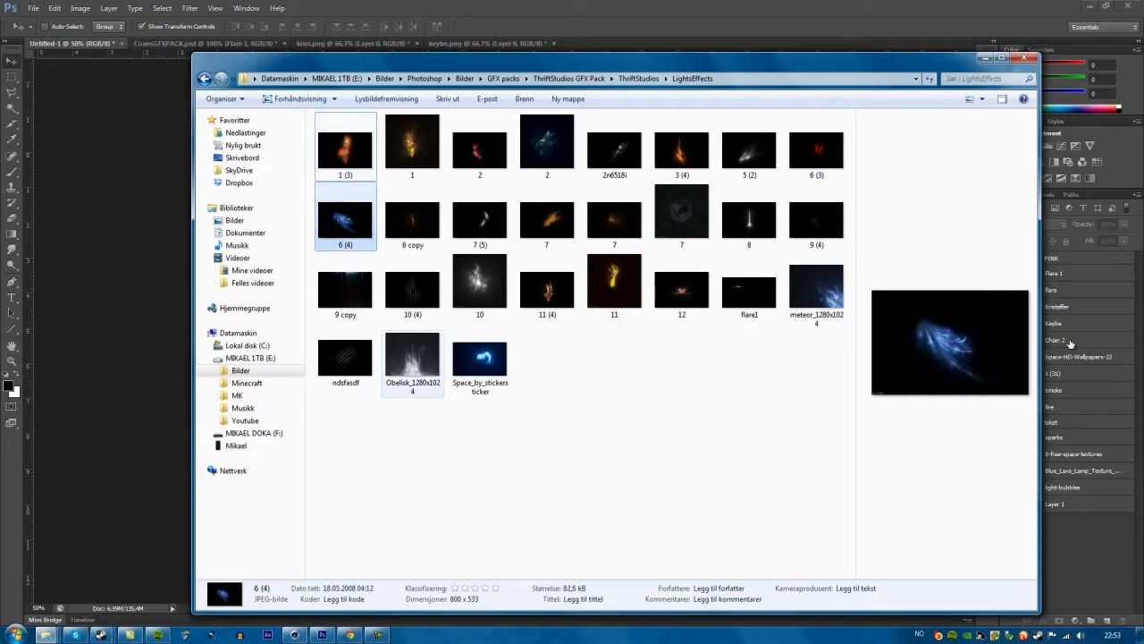
drag(345, 149, 1058, 374)
Step: Commit the 1 (3) light burst, set it to Screen, drop it below Kristoffer, and set Fill to 80
key(Return)
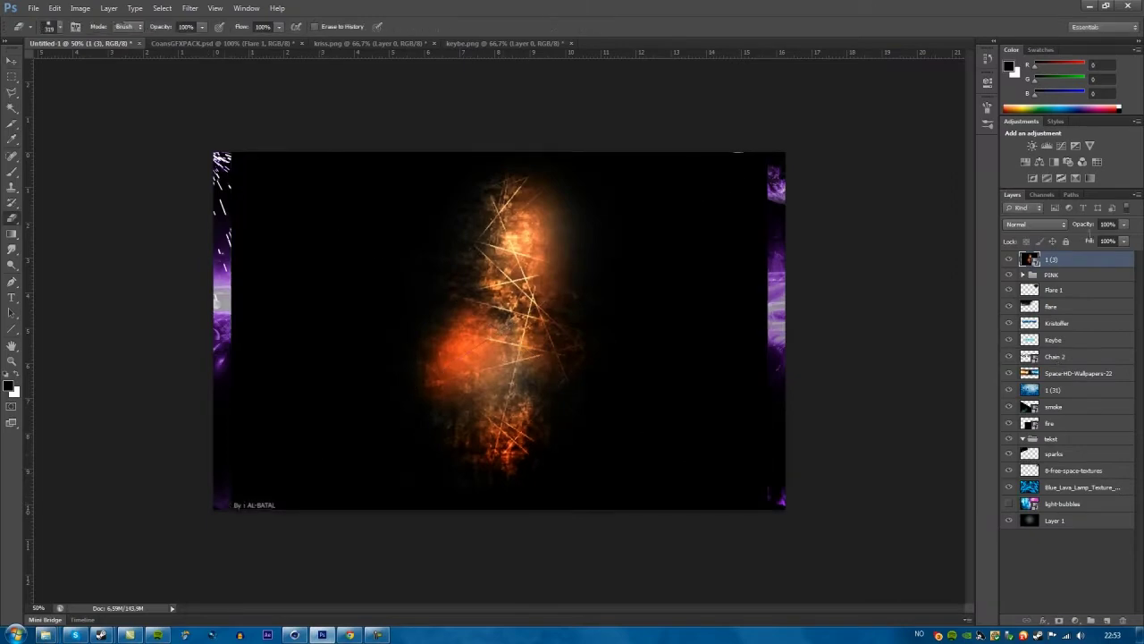
key(shift+alt+s)
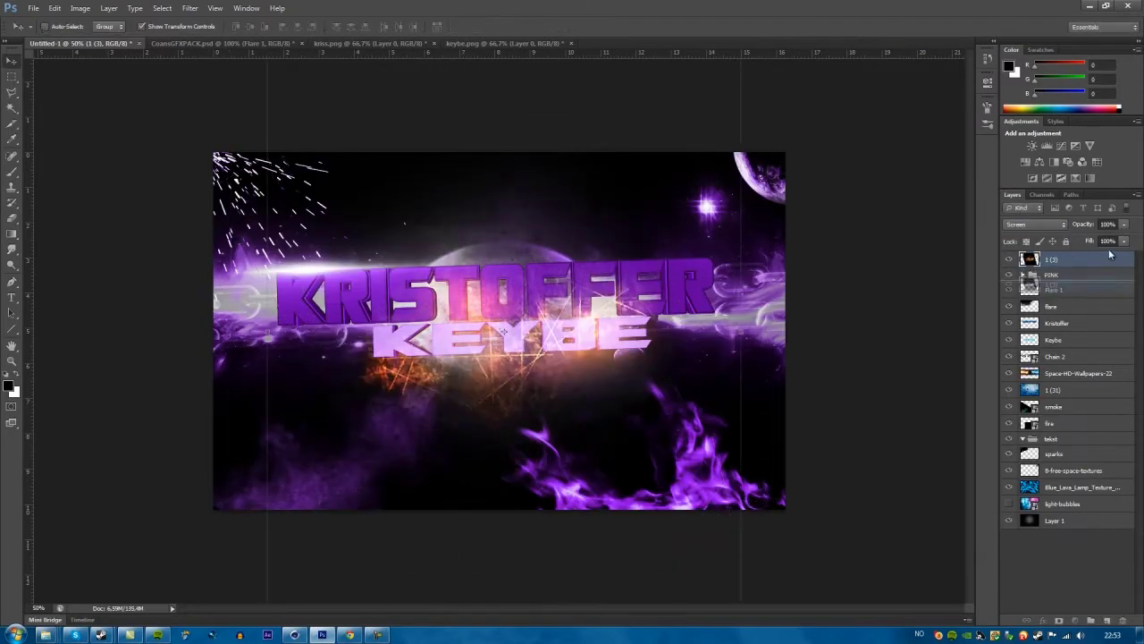
key(ctrl+bracketleft)
key(ctrl+bracketleft)
key(ctrl+bracketleft)
text(80)
key(Return)
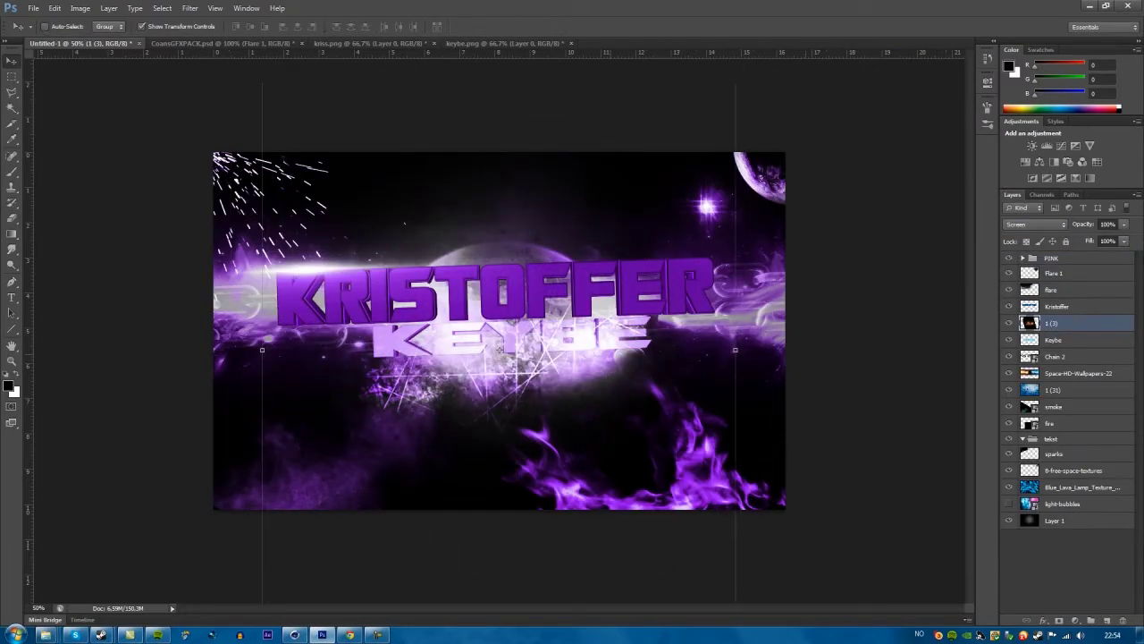
Step: Shift the light burst down and right, then check it against the whole banner
drag(420, 349, 438, 376)
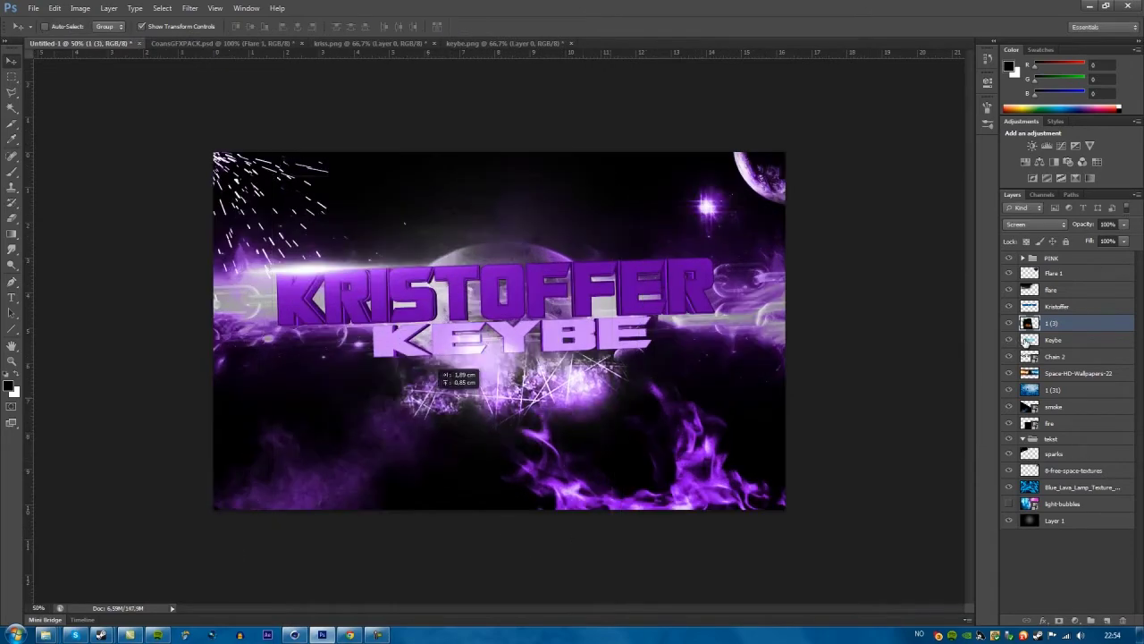
key(ctrl+minus)
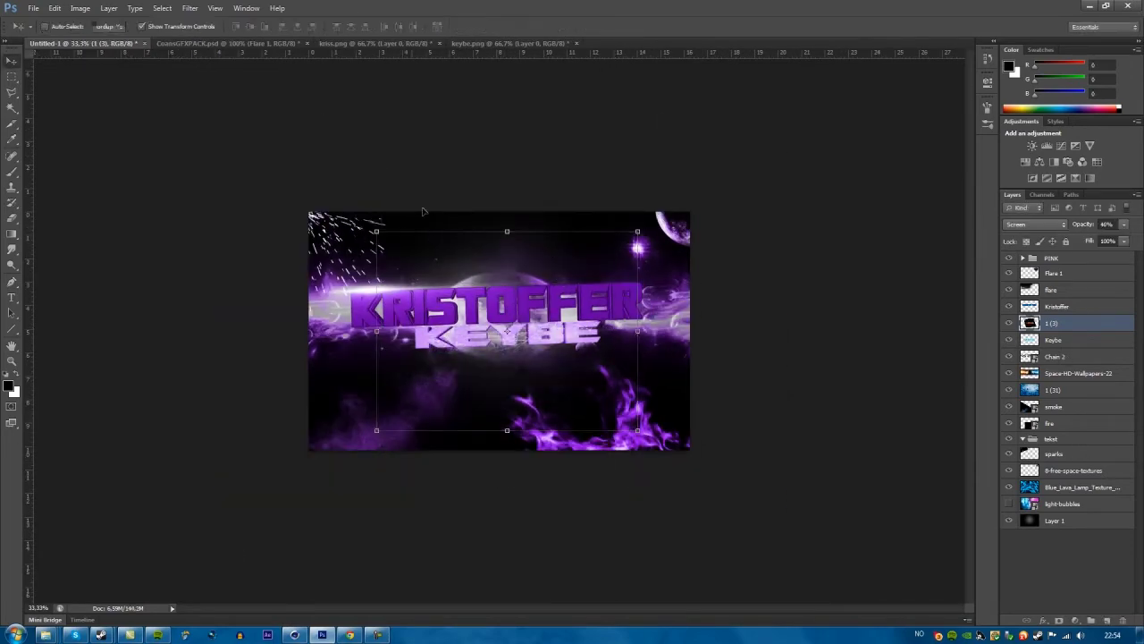
key(ctrl+plus)
key(ctrl+plus)
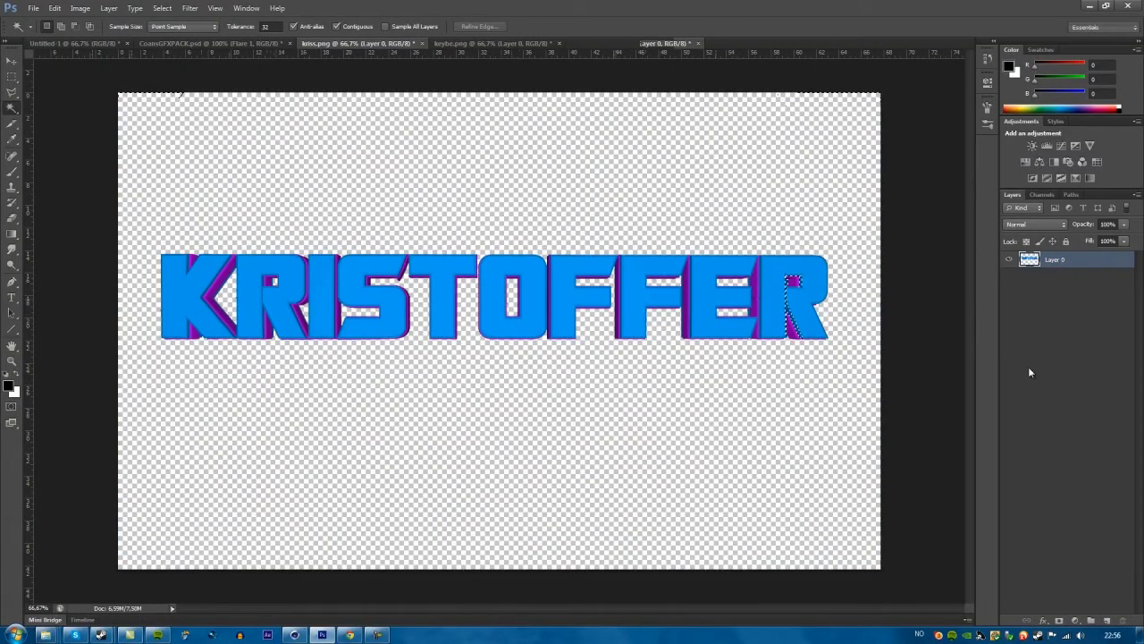
Step: Select the stray part of the KRISTOFFER R with the Magic Wand, checking the letters up close
key(ctrl+plus)
click(938, 268)
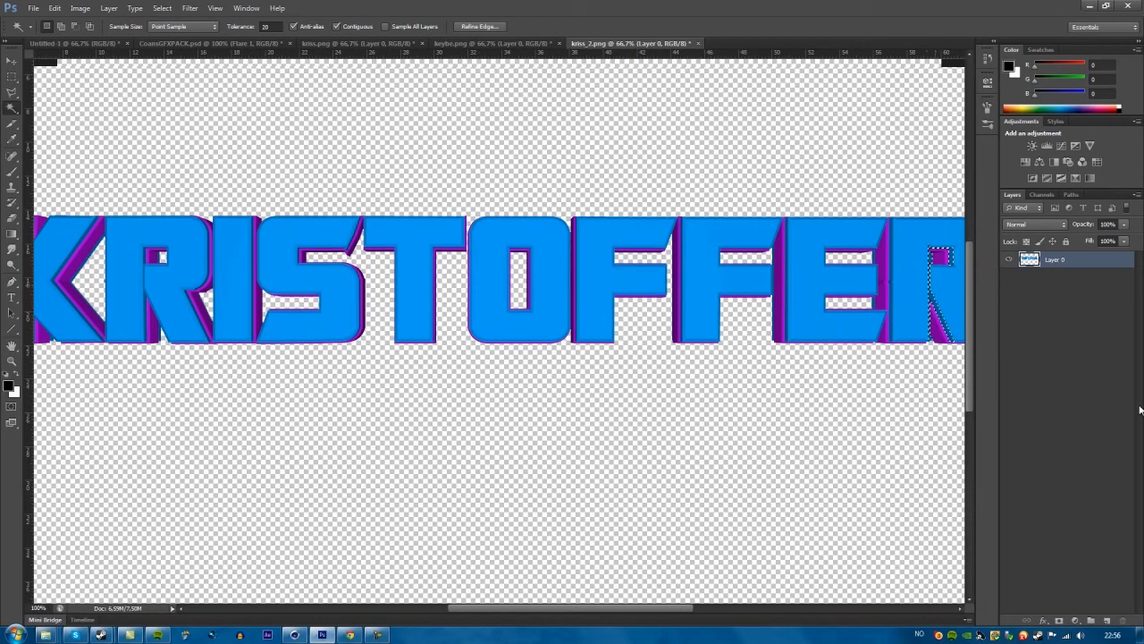
key(ctrl+plus)
key(ctrl+plus)
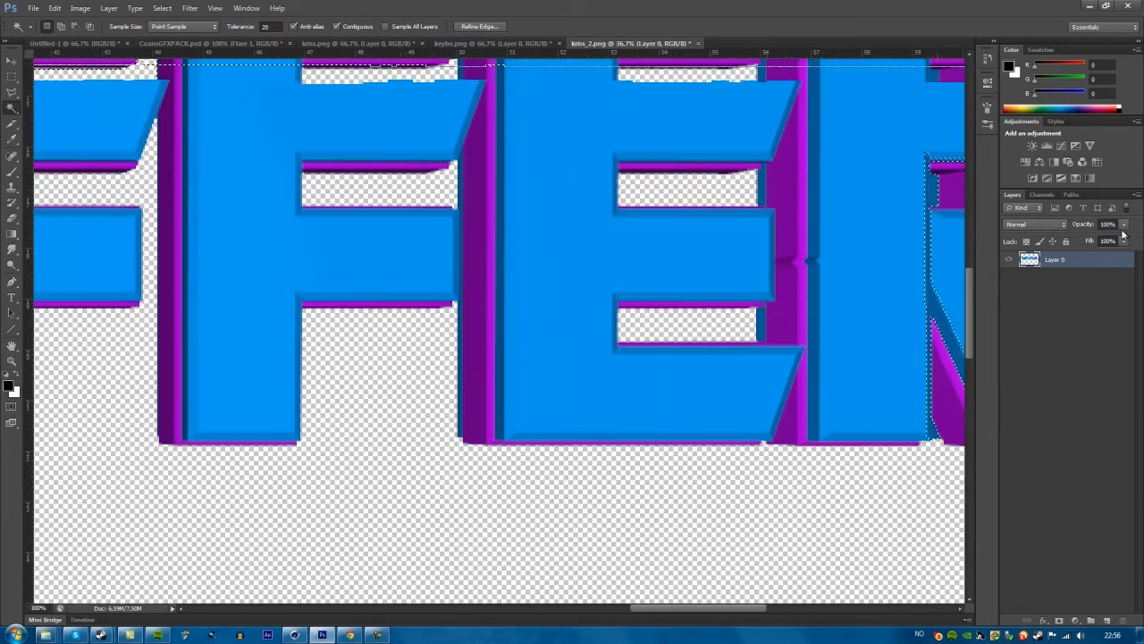
text(5)
key(ctrl+minus)
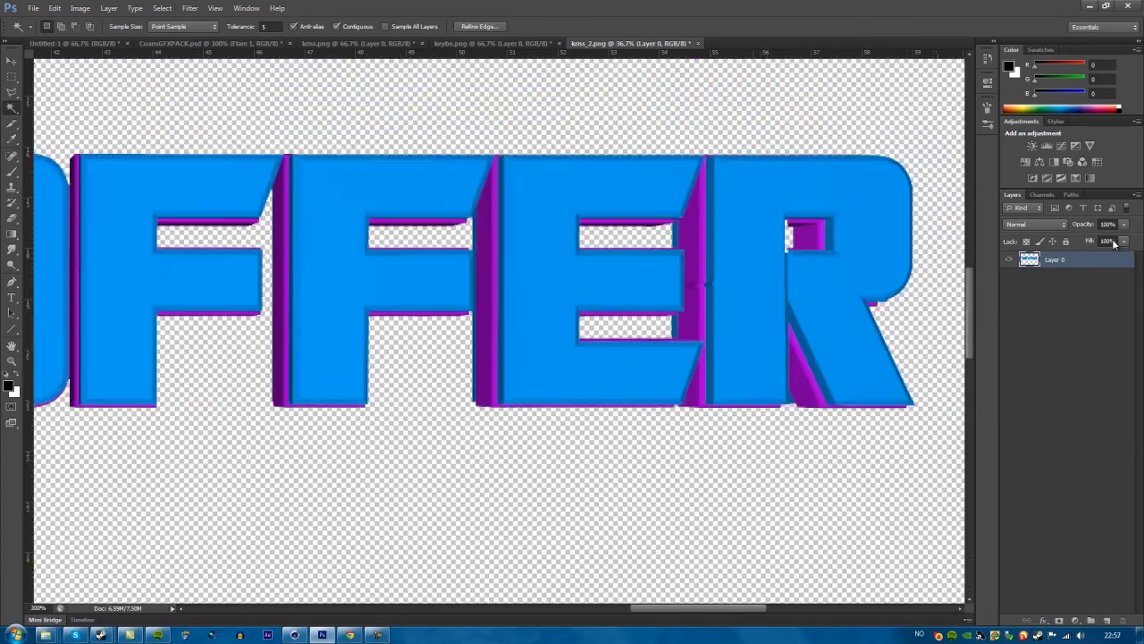
key(ctrl+minus)
key(ctrl+minus)
Step: Skew the new KRISTOFFER layer to match the angled lettering of the old title
key(v)
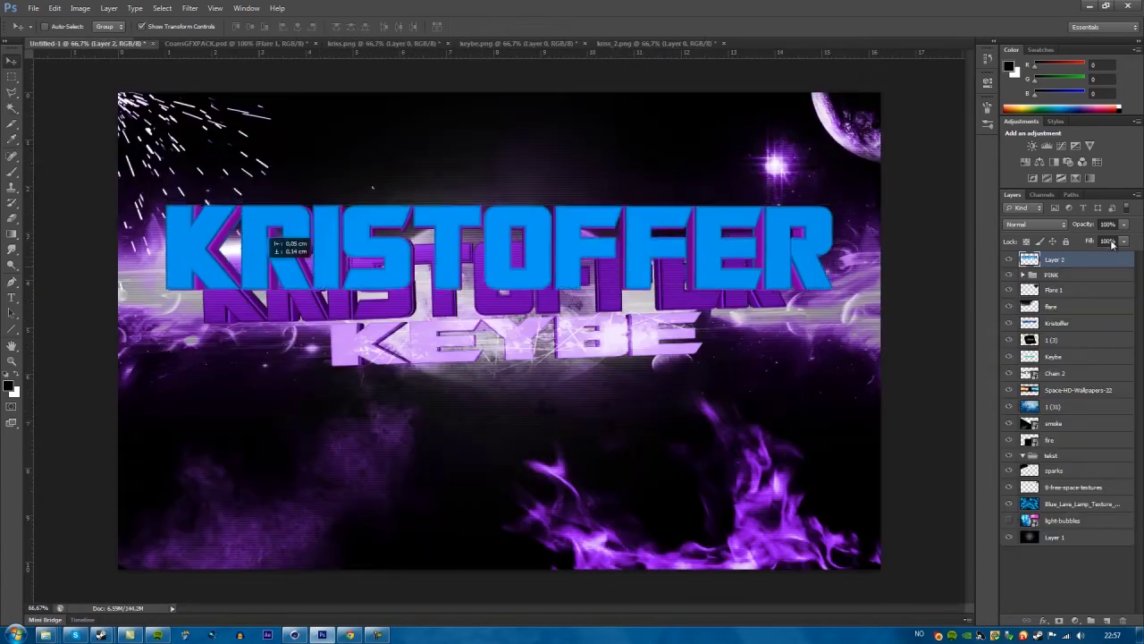
drag(832, 199, 787, 234)
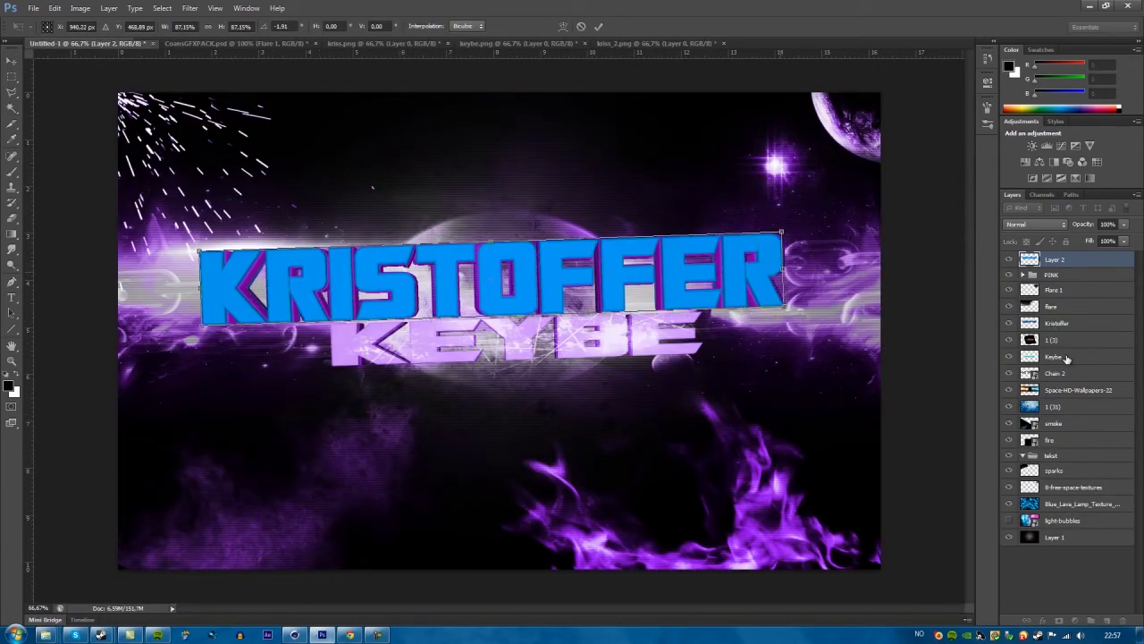
key(Return)
Step: Move the new text below the flare layer and raise 8-free-space-textures to the top
drag(1055, 259, 1040, 313)
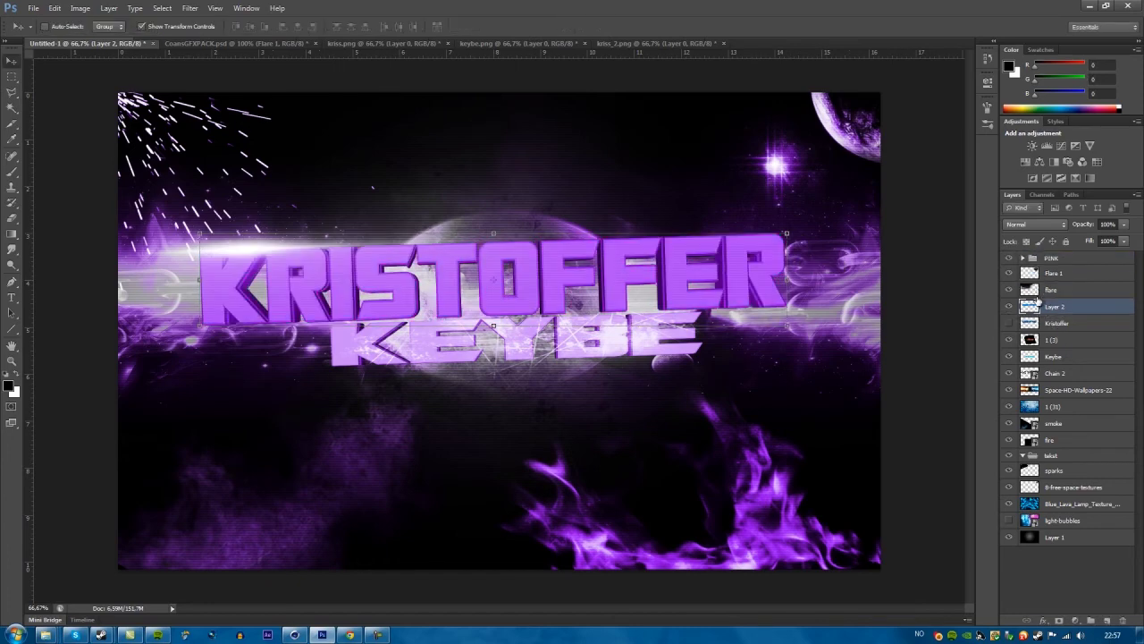
click(1028, 339)
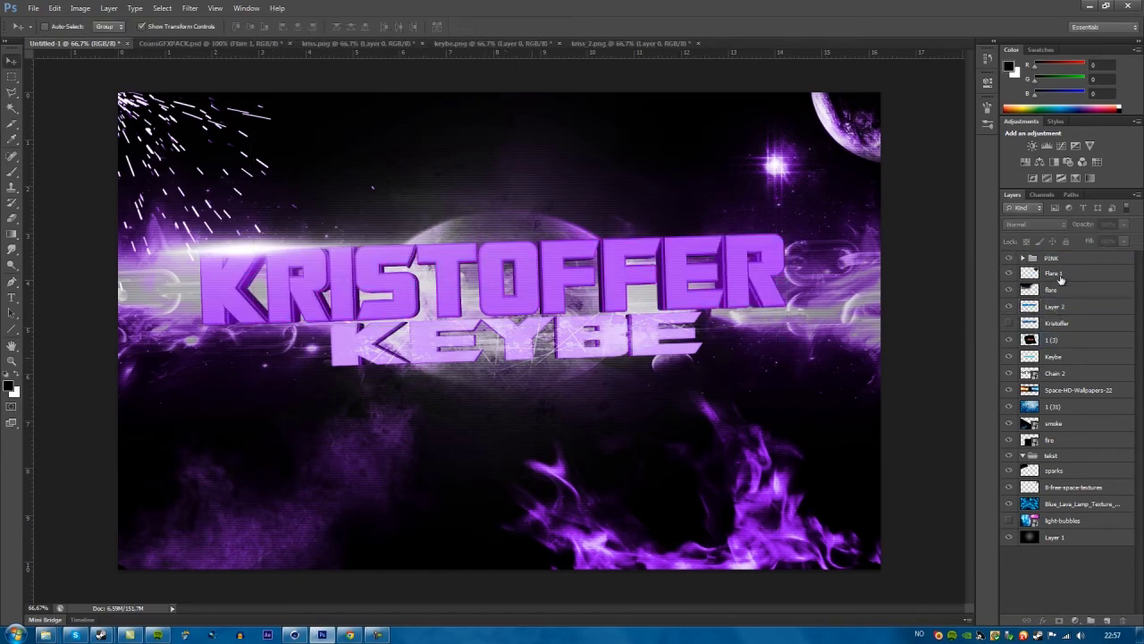
drag(1077, 320, 1073, 261)
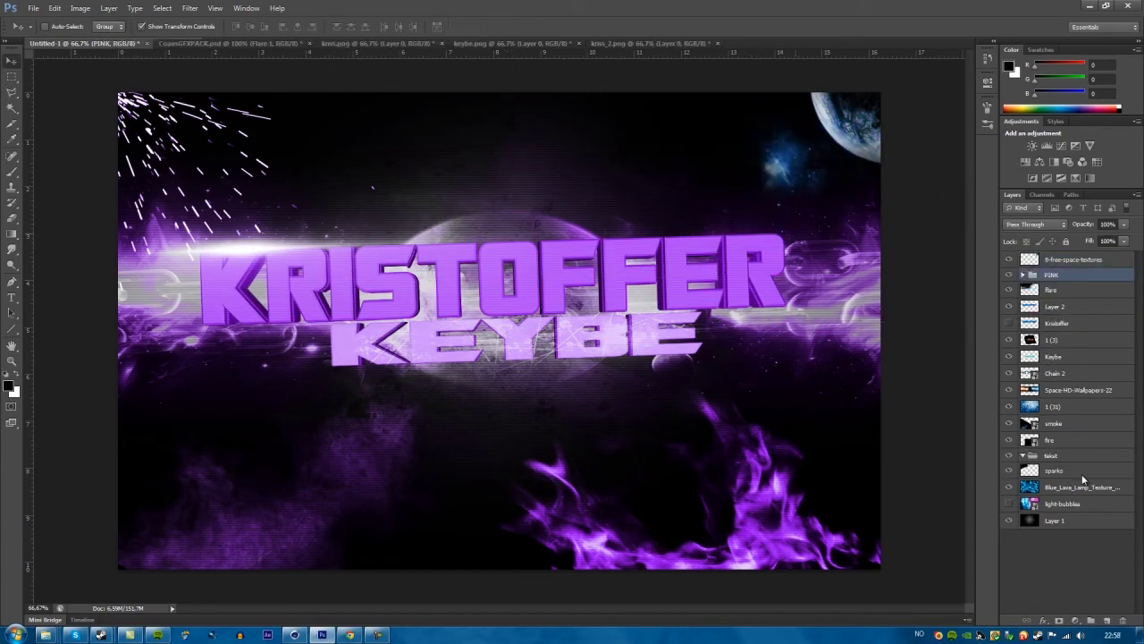
Step: Raise the sparks, tuck the smoke under the space textures, and return the PINK group to the top
mouse_move(1083, 476)
mouse_down()
mouse_move(1072, 259)
mouse_move(1064, 465)
mouse_up()
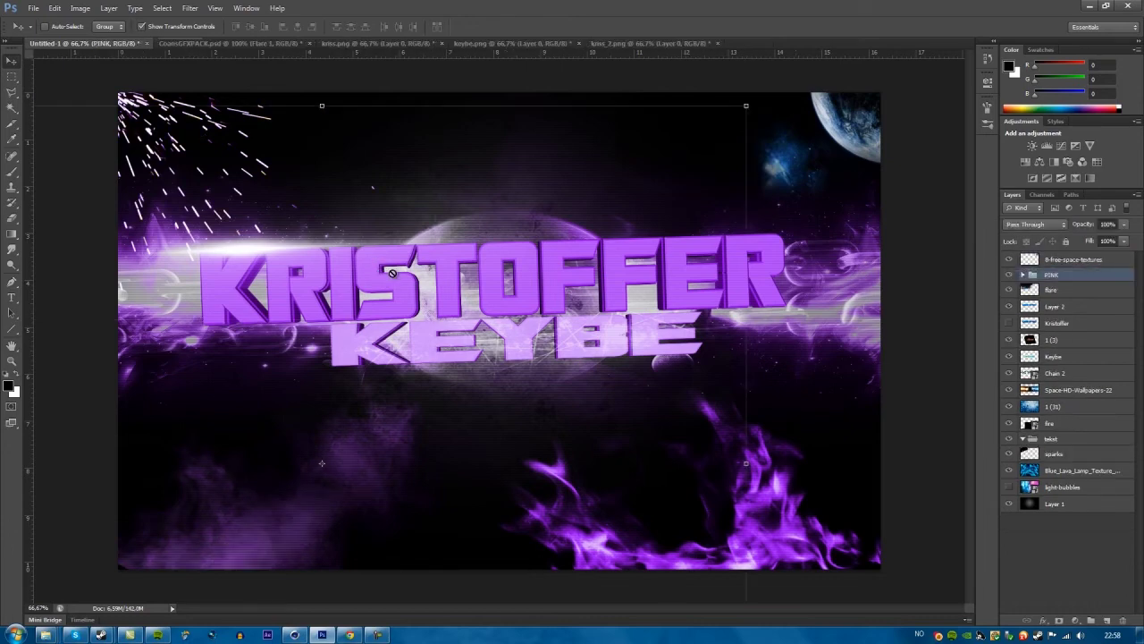
drag(1095, 299, 1094, 268)
key(ctrl+t)
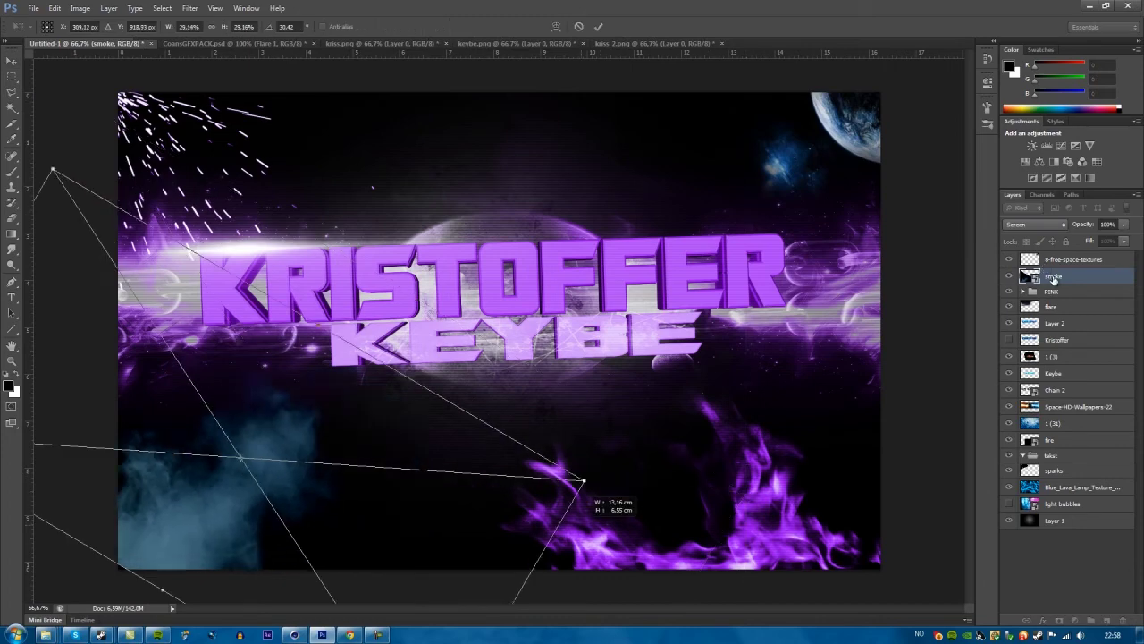
key(Escape)
key(ctrl+alt+z)
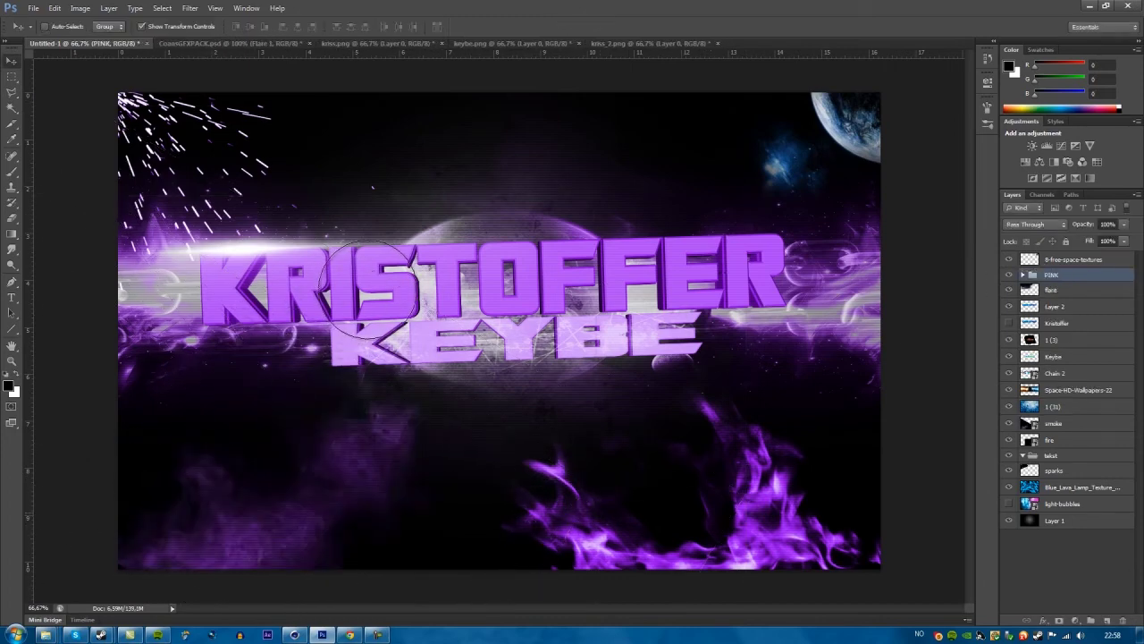
key(ctrl+alt+z)
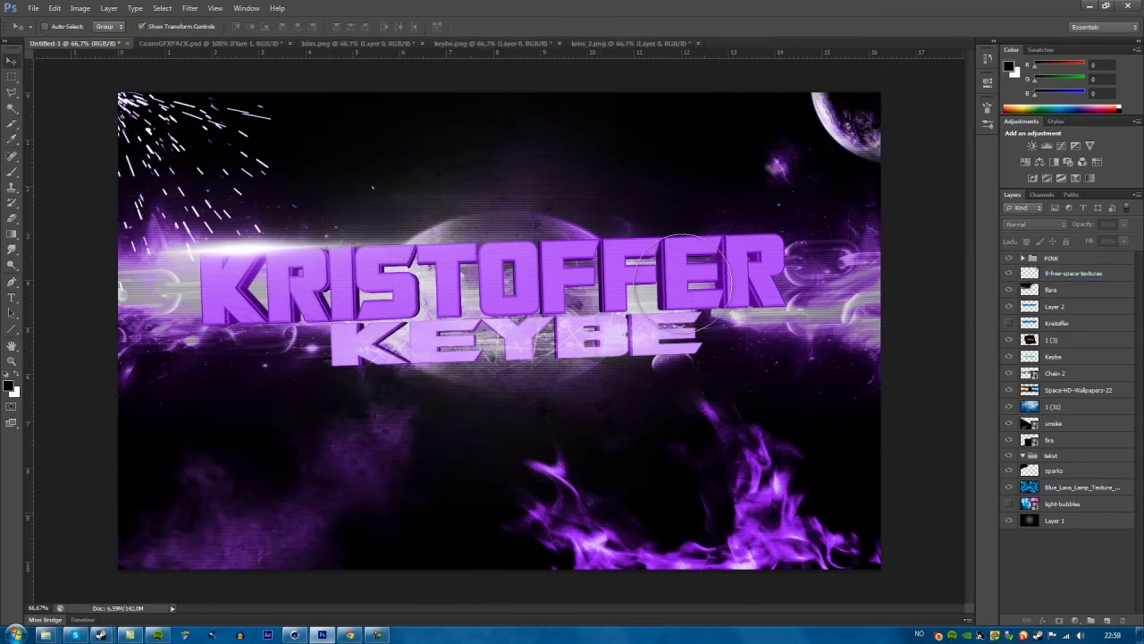